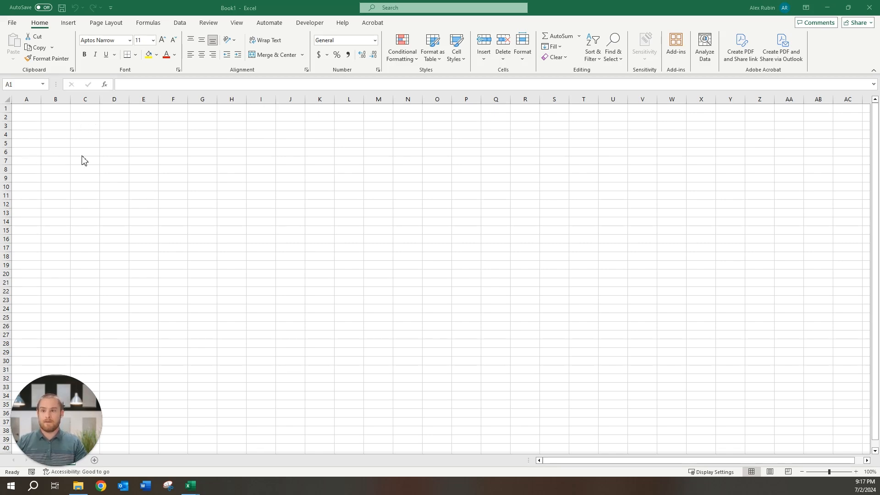
- Make F4, H6, I15 and L7 active in turn, then move around to L8
left_click(176, 134)
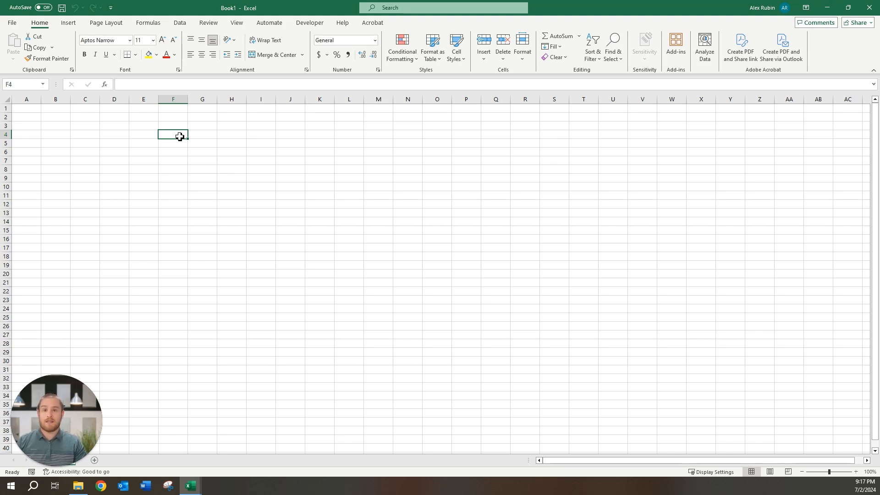
left_click(238, 153)
left_click(267, 230)
left_click(355, 161)
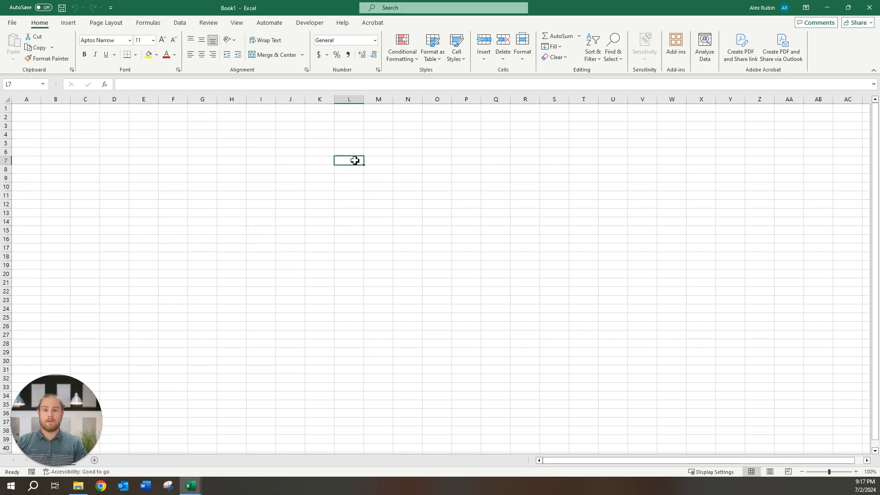
key("Up")
key("Down")
key("Down")
key("Right")
key("Right")
key("Left")
key("Left")
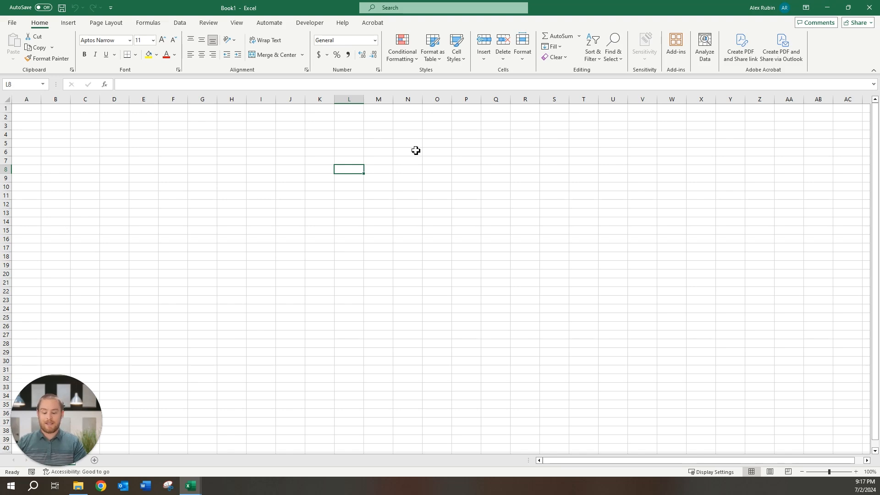
- Move the active cell down column L, across row 12, and back to L14
key("Down")
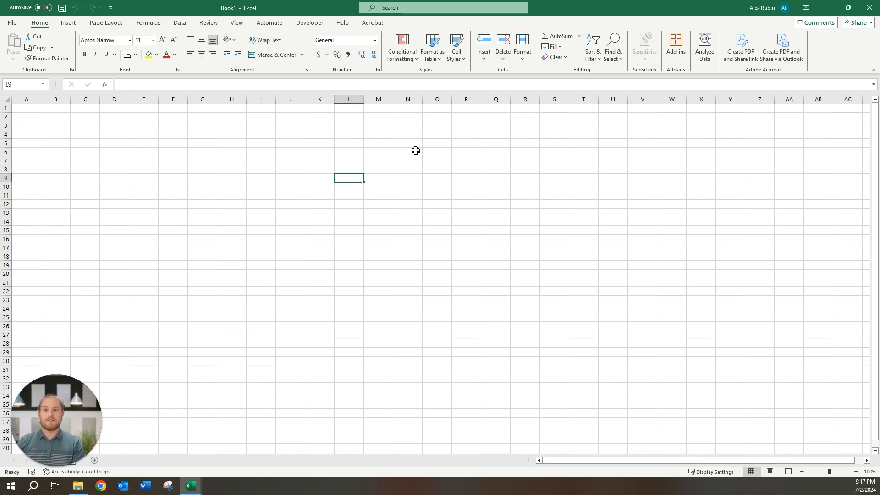
key("Down")
key("Down")
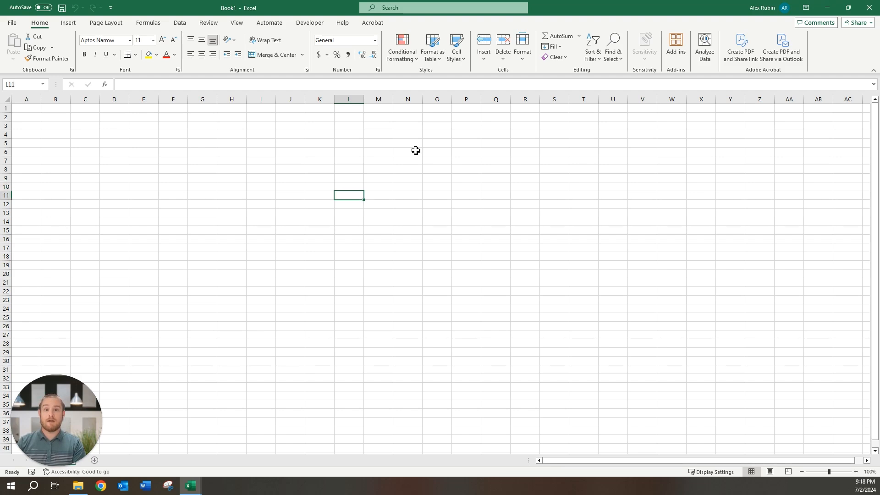
key("Down")
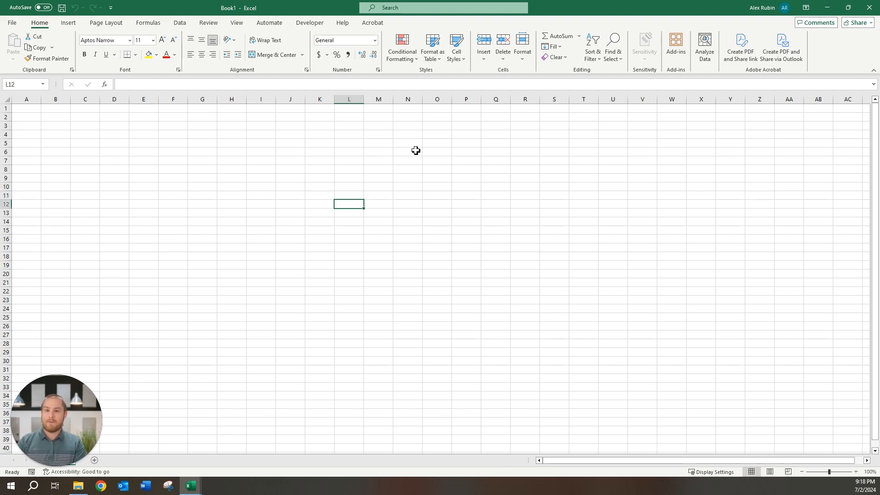
key("Right")
key("Right")
key("Right")
key("Right")
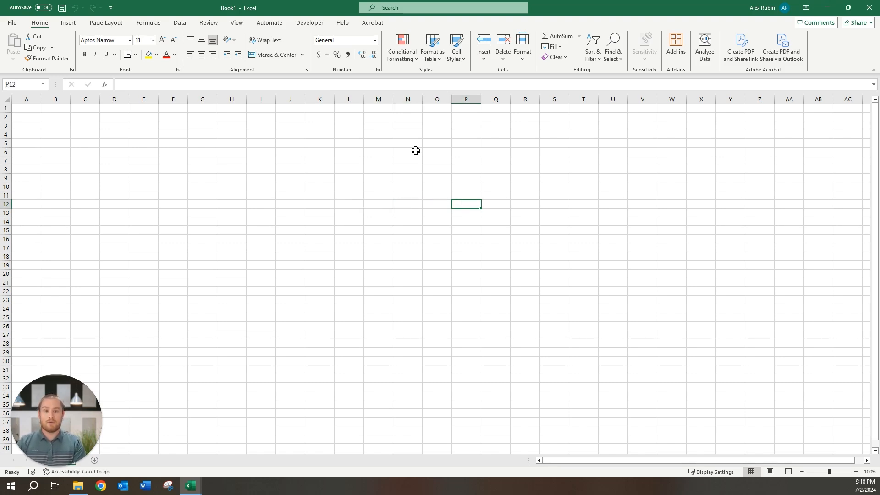
key("Right")
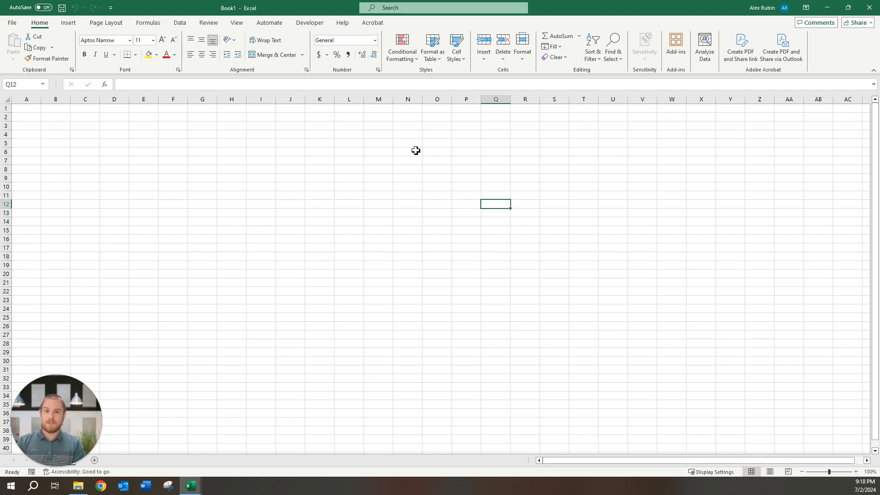
key("Return")
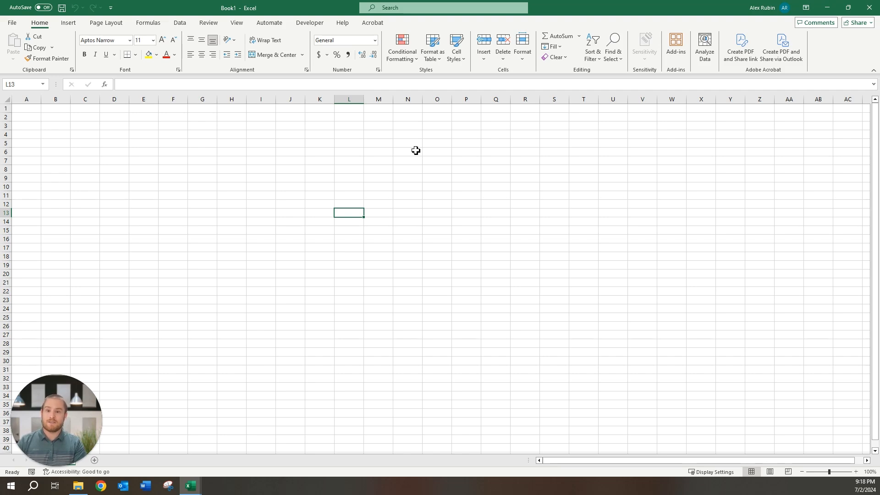
key("Right")
key("Right")
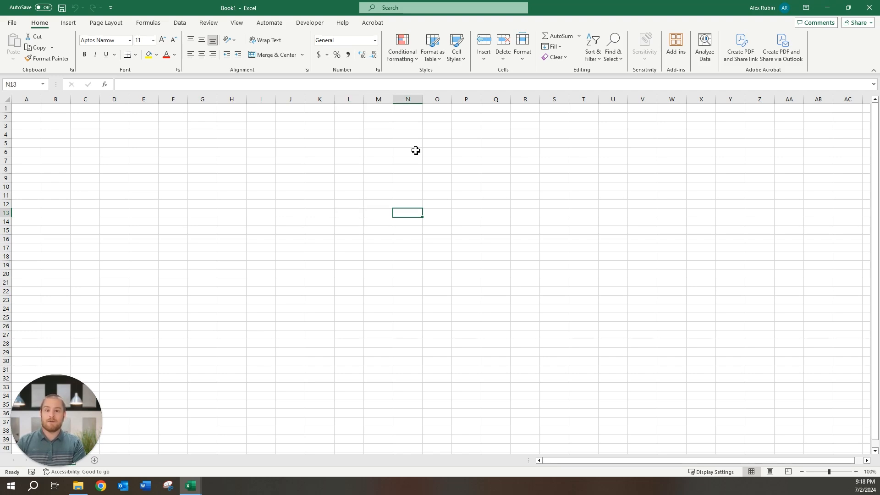
key("Left")
key("Left")
key("Down")
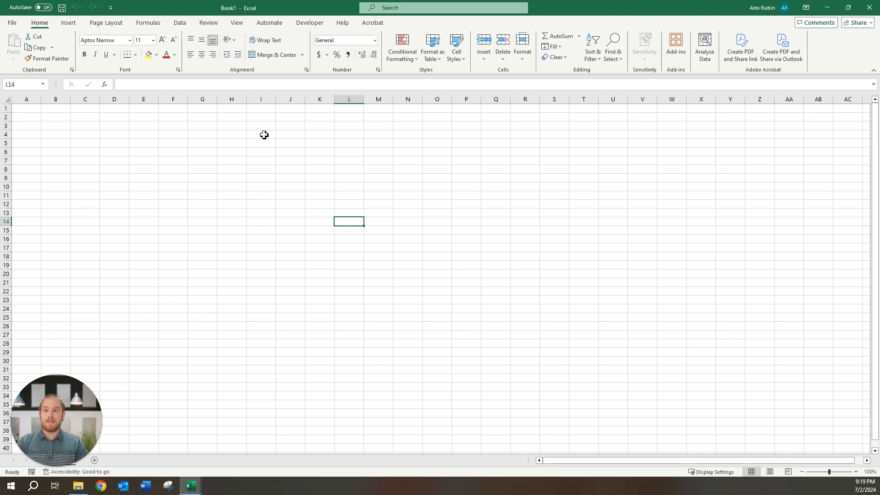
- Select I4:I14, J4:O4 and I4:O19, then drag from O19 back to J6
left_click_drag(264, 134, 260, 221)
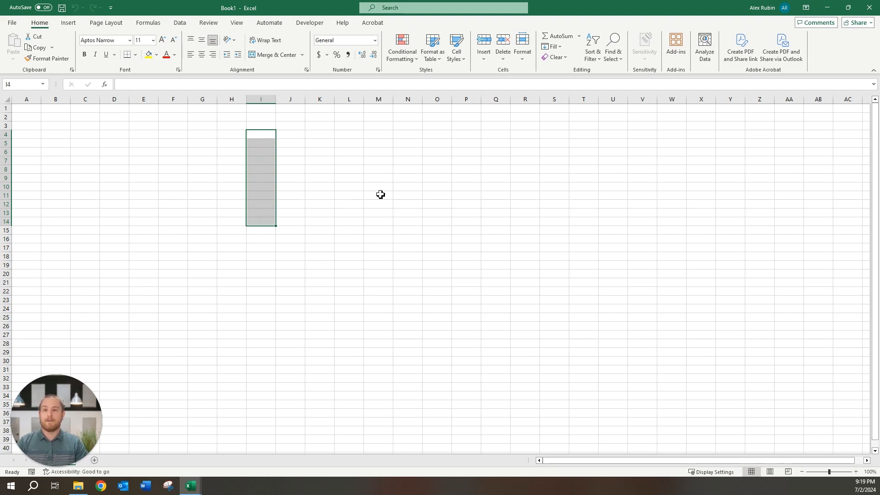
left_click_drag(296, 134, 435, 136)
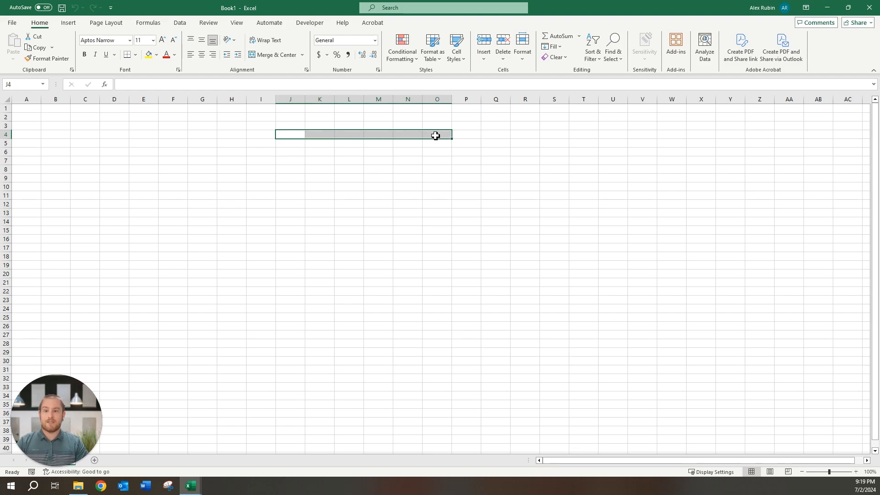
left_click(261, 135)
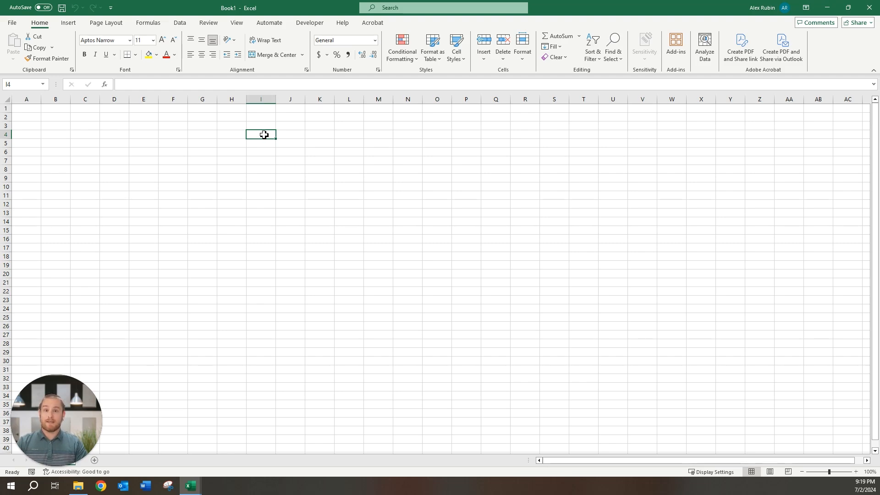
left_click_drag(265, 136, 429, 268)
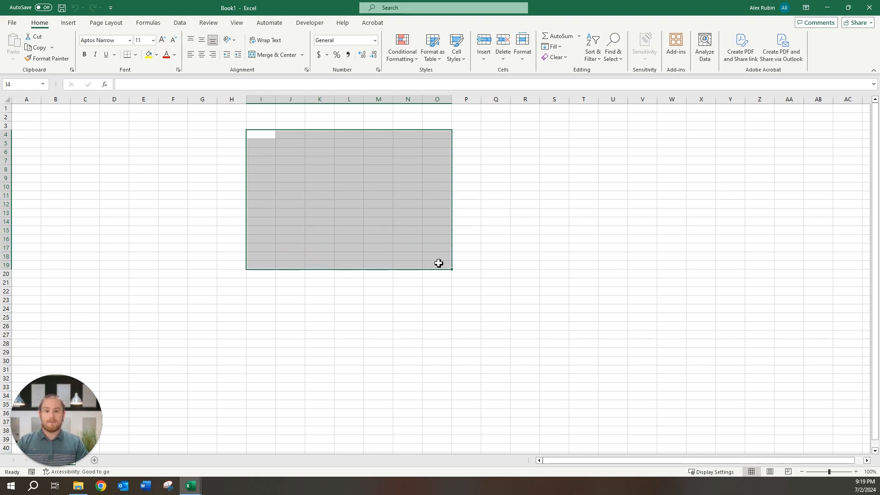
left_click(443, 265)
left_click_drag(442, 265, 300, 152)
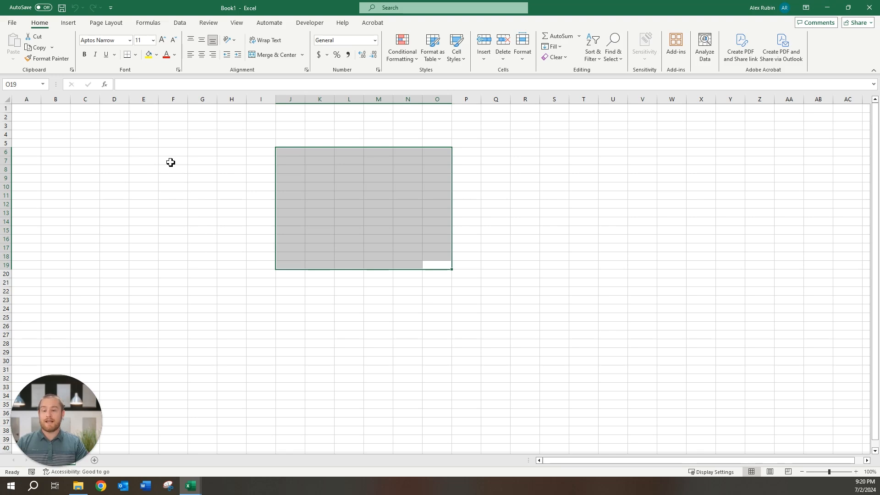
- Start at E4 and extend the selection through E4:E35, E4:M21, E4:I16 and E4:P27
left_click(146, 136)
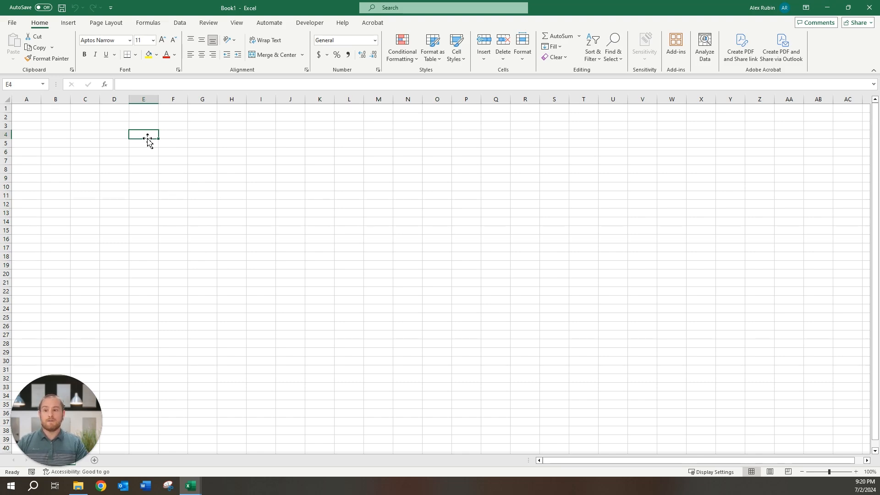
left_click(150, 403, "shift")
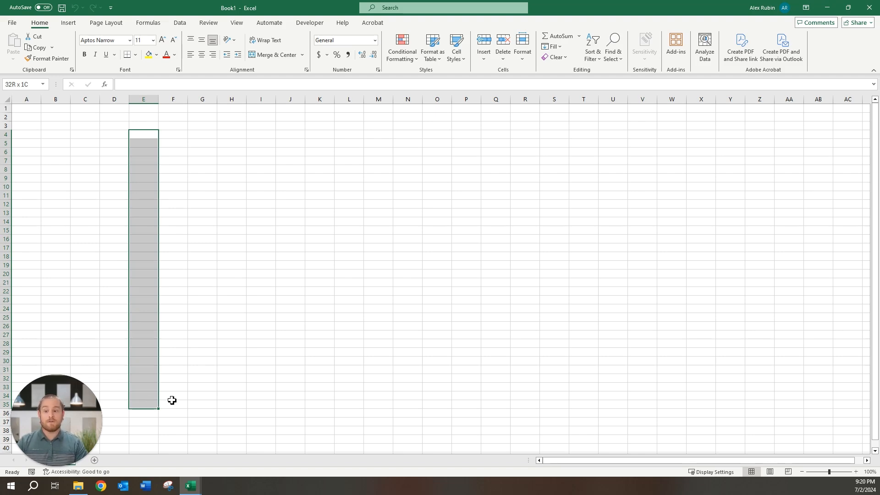
left_click(173, 402, "shift")
left_click(198, 405, "shift")
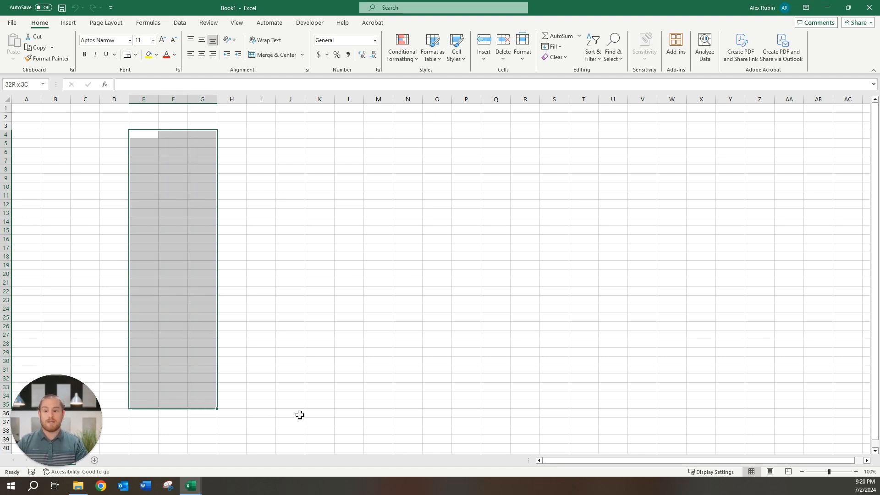
left_click(319, 405, "shift")
left_click(385, 285, "shift")
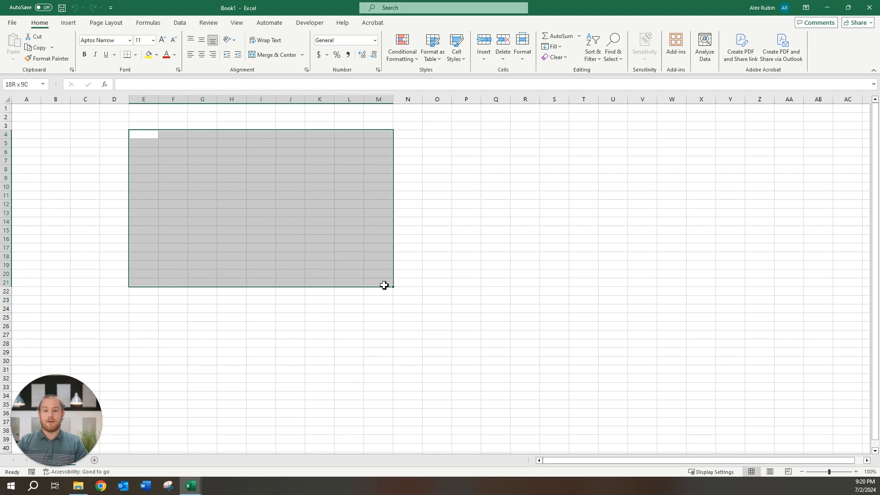
left_click(381, 344, "shift")
left_click_drag(318, 310, 267, 238)
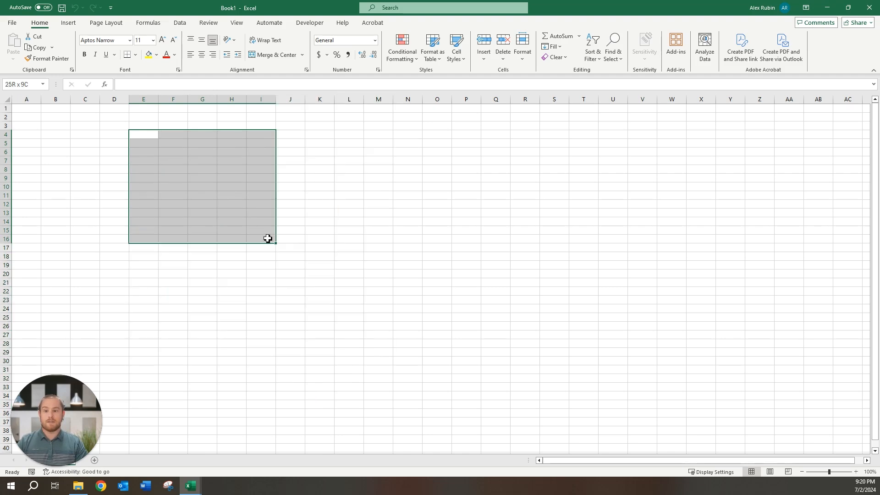
left_click_drag(267, 334, 465, 335)
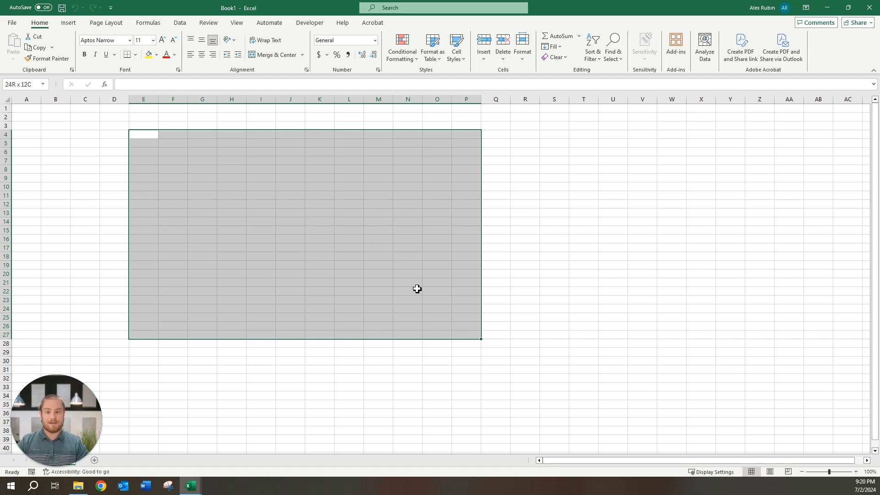
- Reshape the selection to E4:L18, then E4:Q26, finishing at E4:T34
left_click(357, 257, "shift")
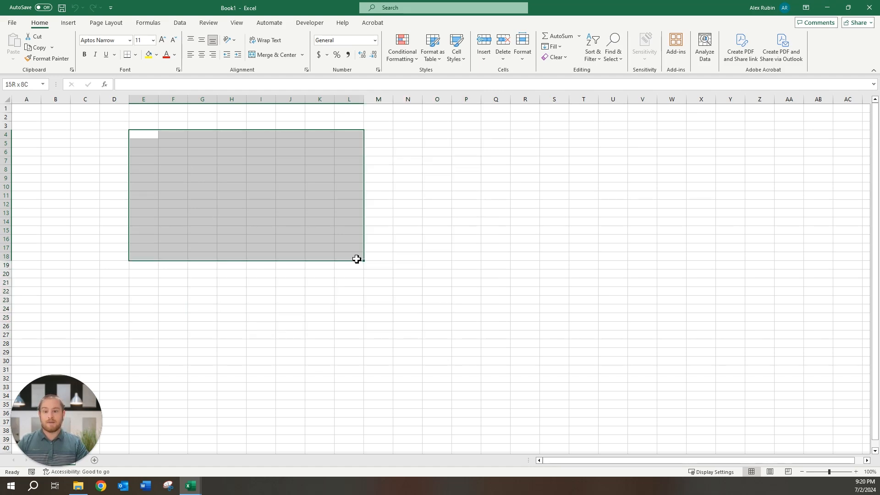
left_click(343, 317, "shift")
left_click(383, 370, "shift")
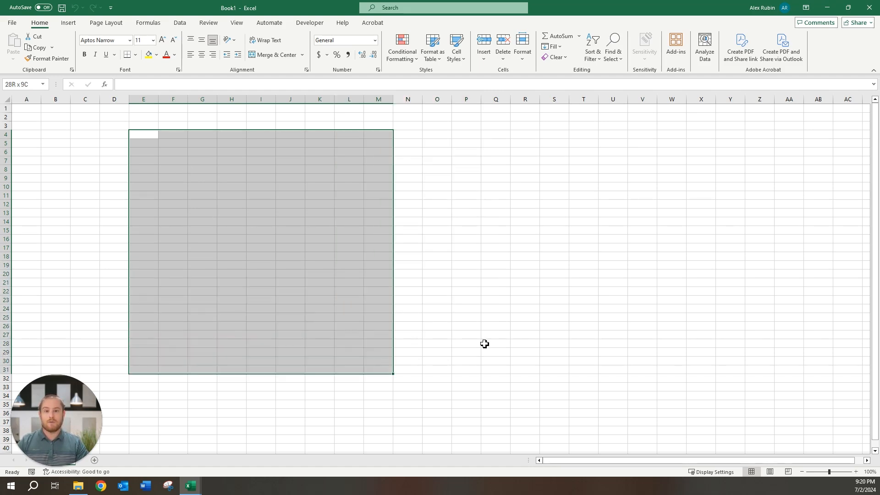
left_click(492, 327, "shift")
left_click(591, 364, "shift")
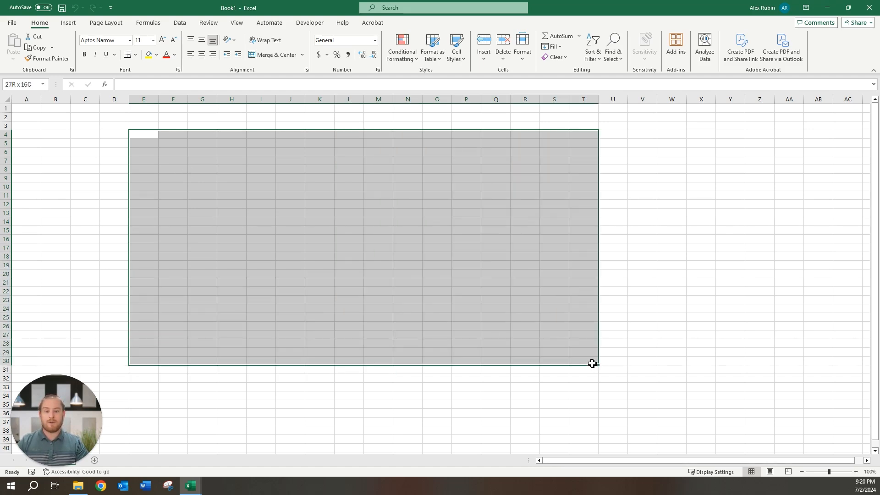
left_click(590, 400, "shift")
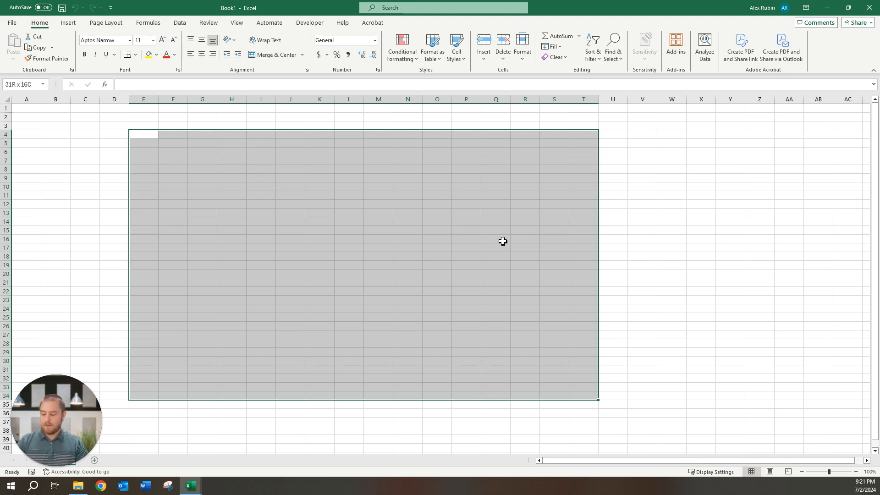
left_click(90, 120)
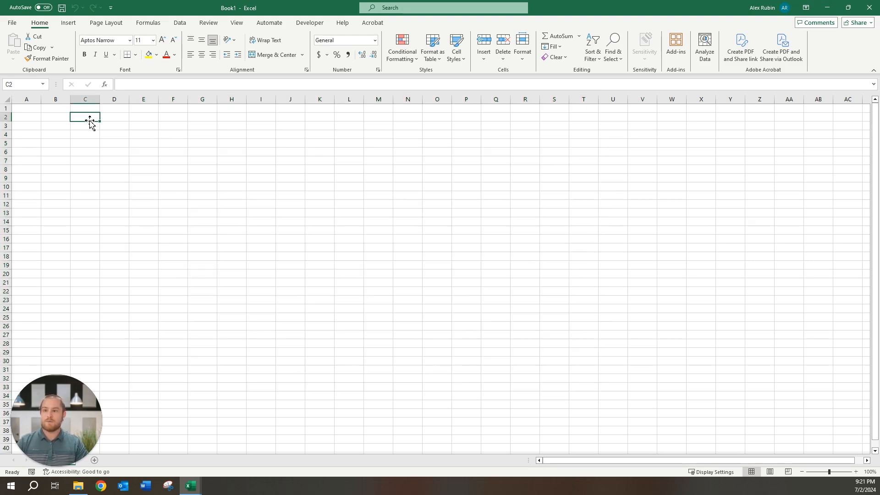
left_click(202, 154, "ctrl")
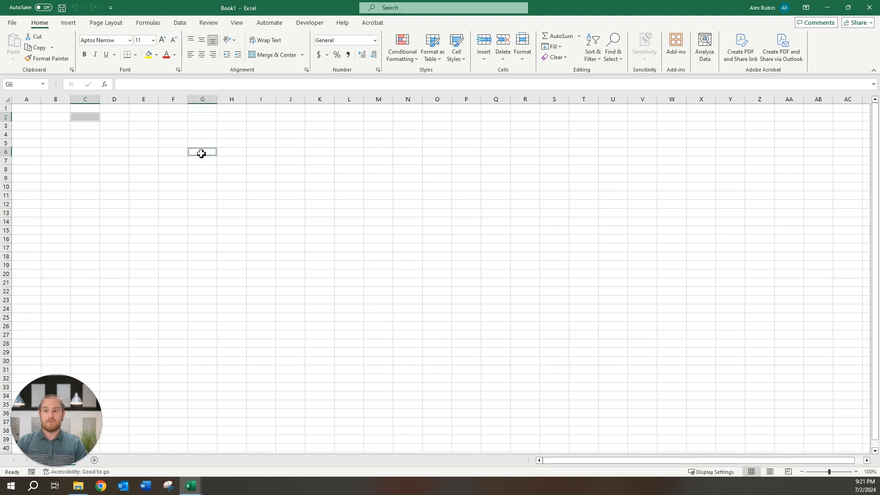
left_click(298, 195, "ctrl")
left_click(440, 265, "ctrl")
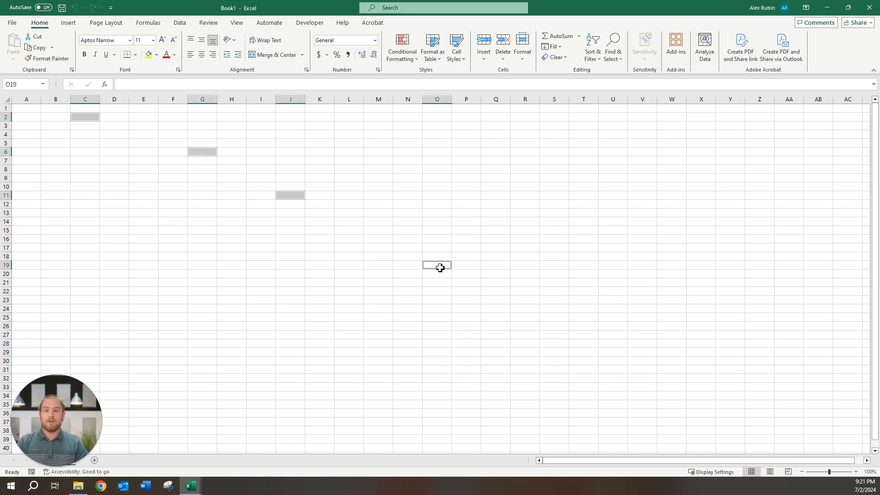
left_click(526, 304, "ctrl")
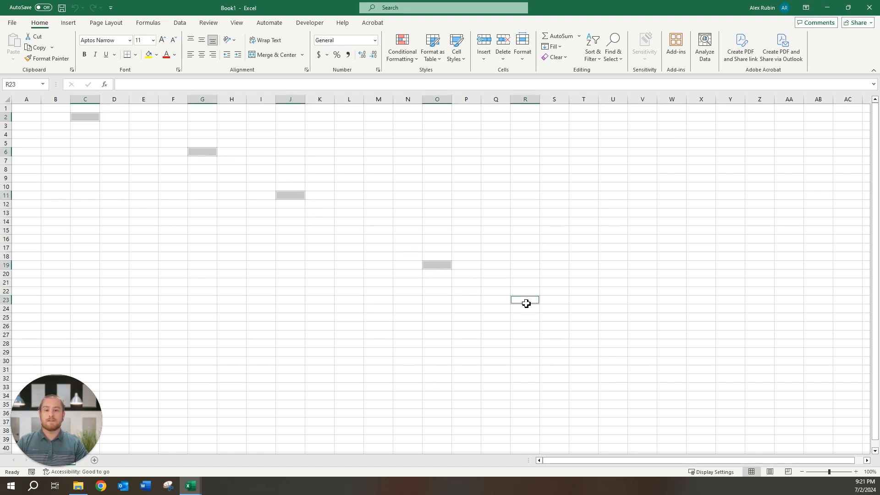
left_click(646, 353, "ctrl")
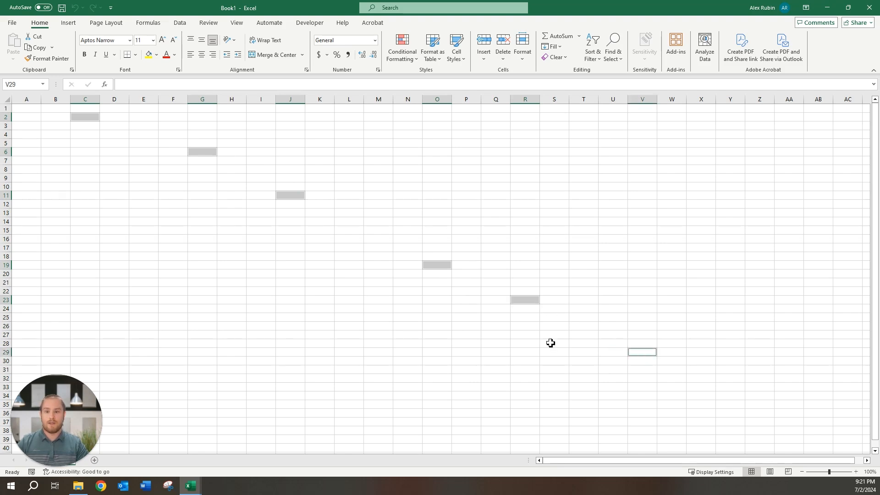
left_click(200, 221, "ctrl")
left_click_drag(200, 222, 199, 324)
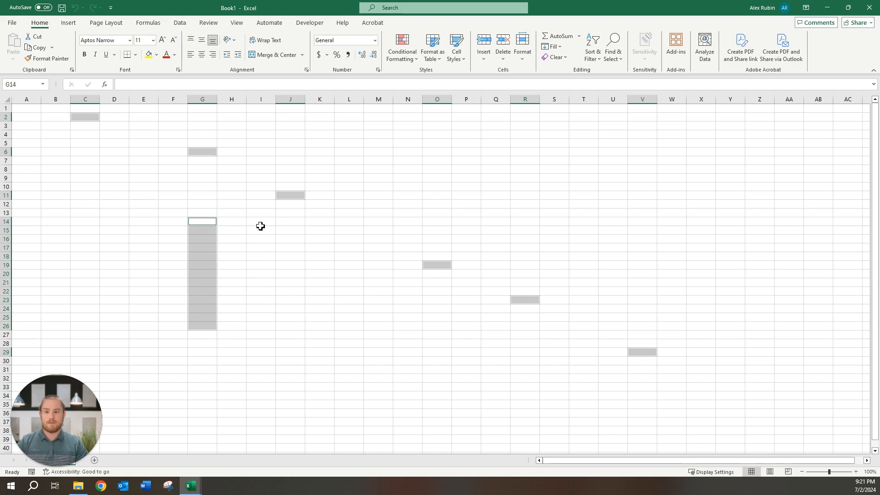
left_click_drag(258, 221, 410, 223)
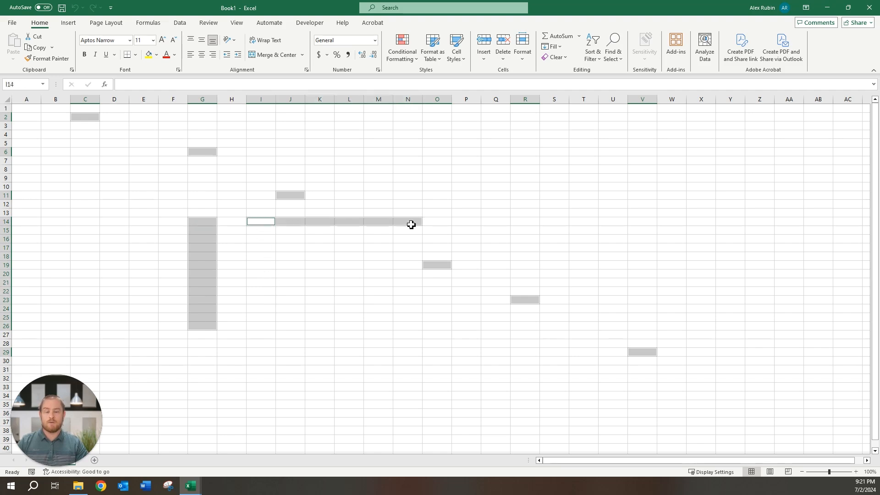
left_click_drag(266, 265, 408, 363)
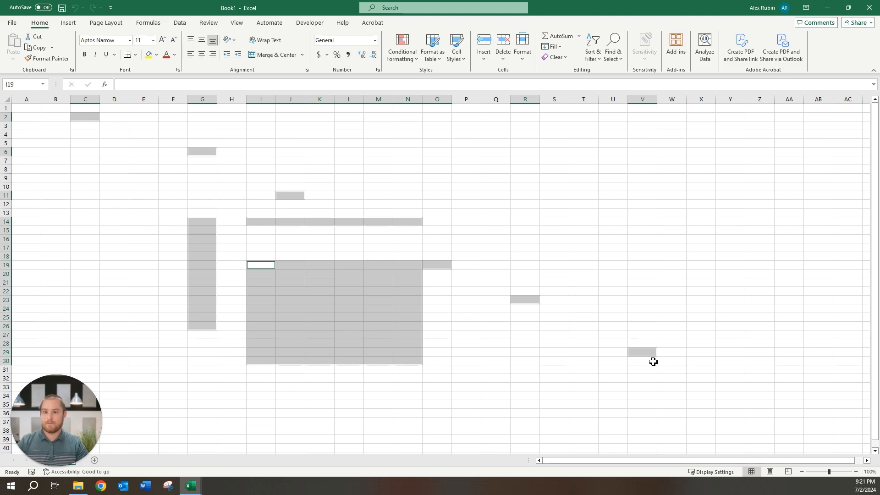
left_click(447, 177)
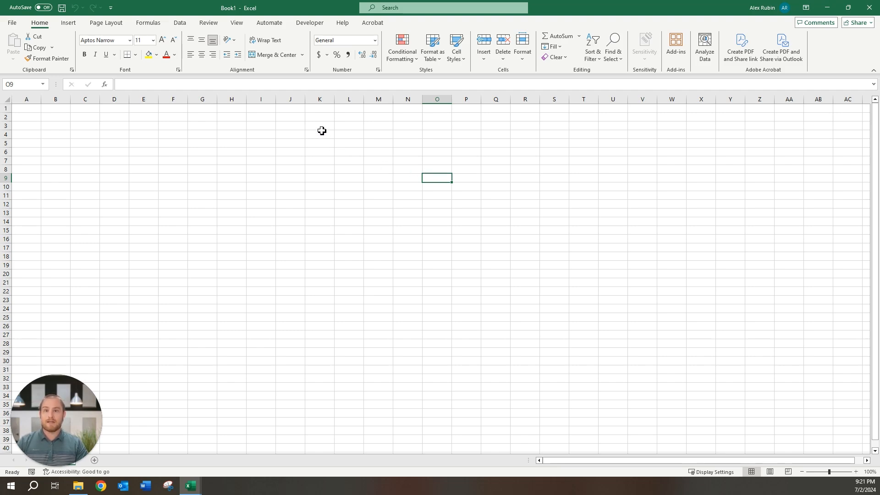
left_click(350, 99)
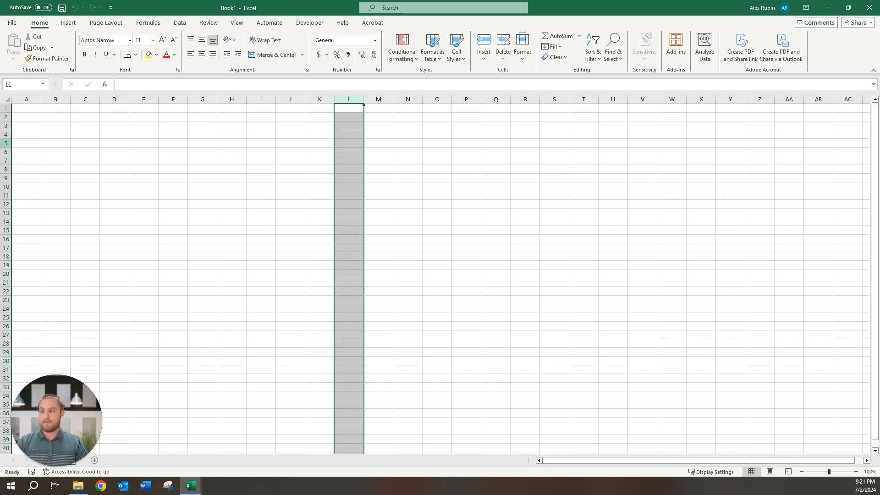
left_click(5, 143)
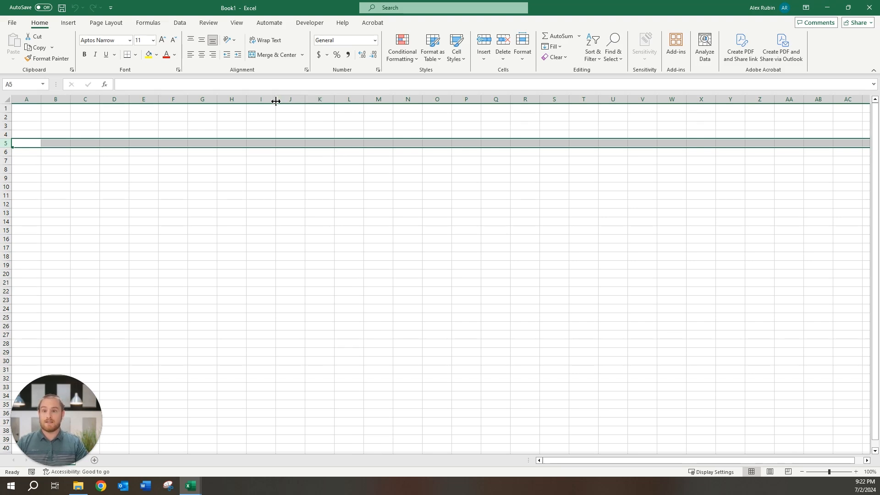
left_click_drag(263, 99, 410, 98)
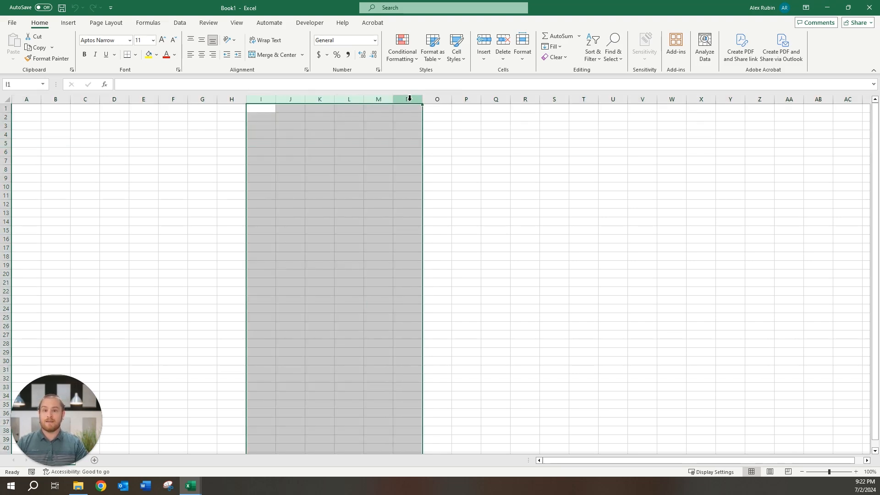
left_click(26, 99)
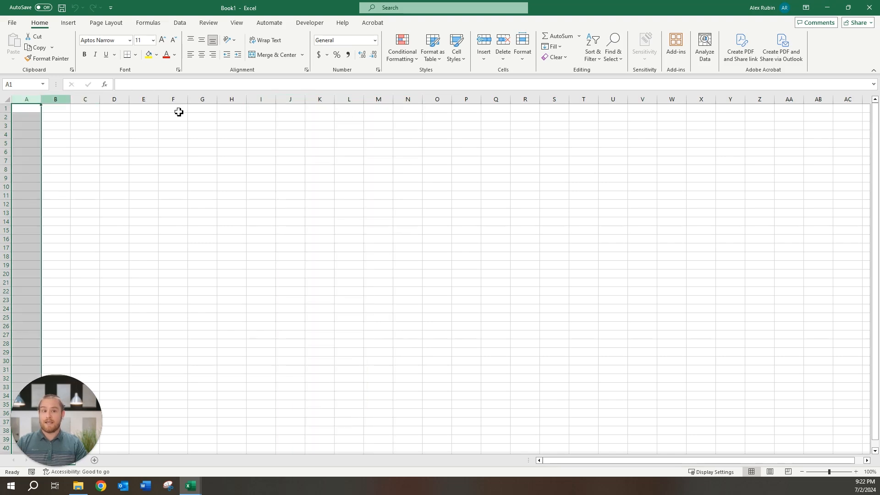
left_click(764, 100, "shift")
left_click(736, 196)
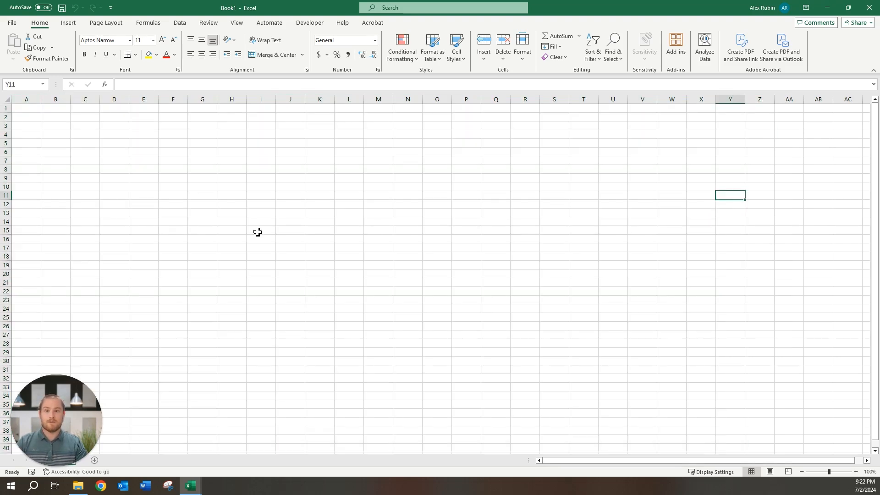
left_click(8, 129)
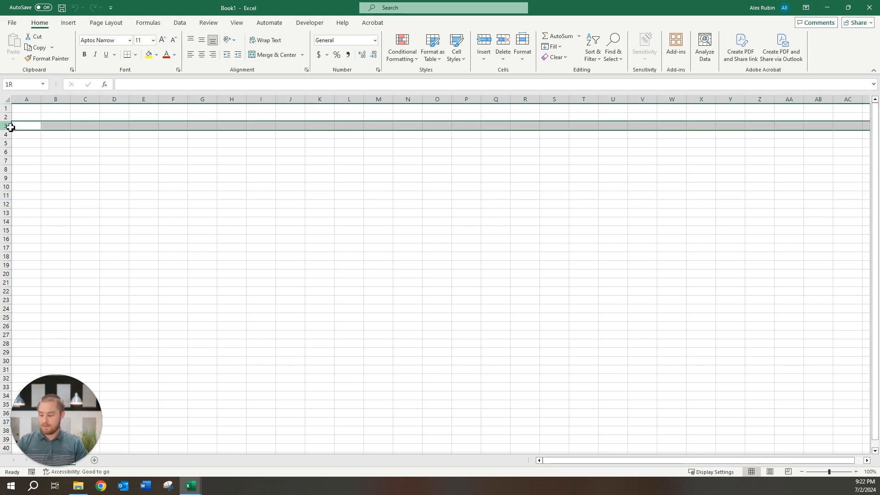
left_click(7, 143, "ctrl")
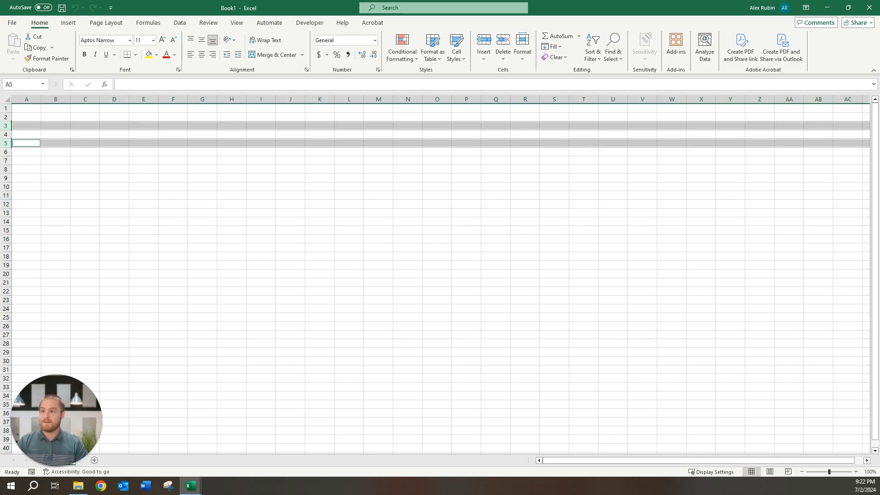
left_click(8, 160, "ctrl")
left_click(9, 179, "ctrl")
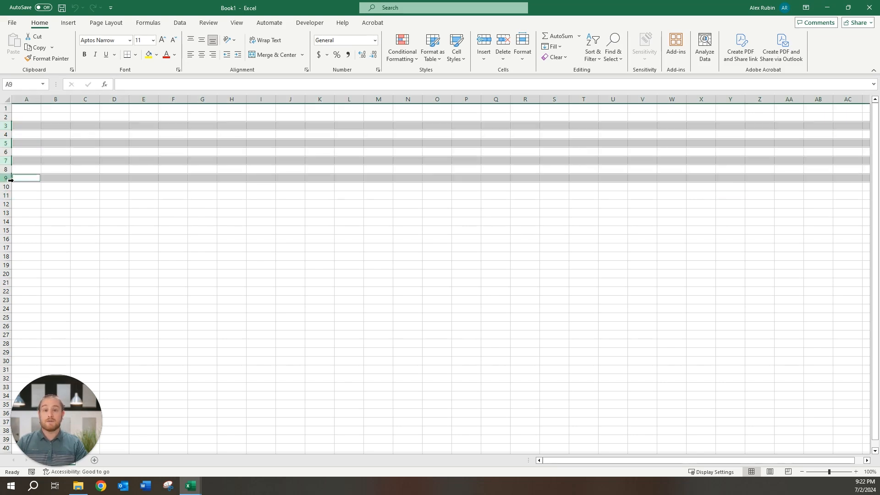
left_click(139, 189)
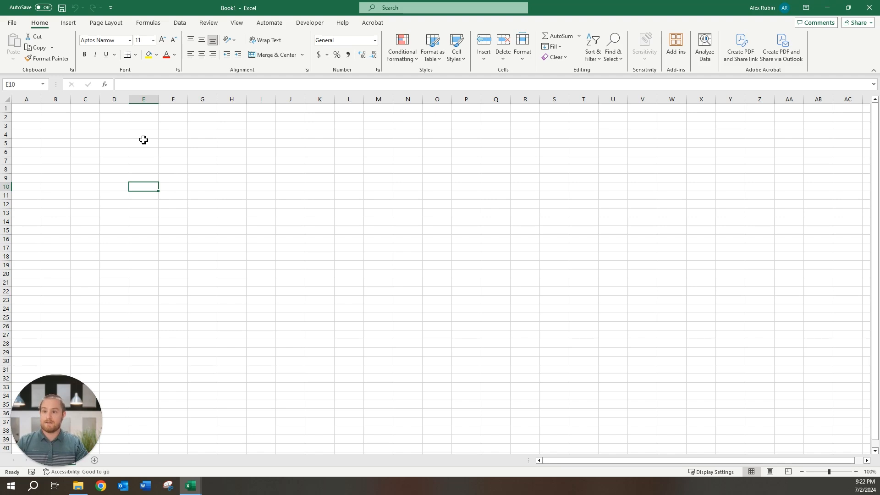
- Select E4:R27 and add columns U4:U27 and W4:W27 to the selection
left_click_drag(142, 135, 467, 271)
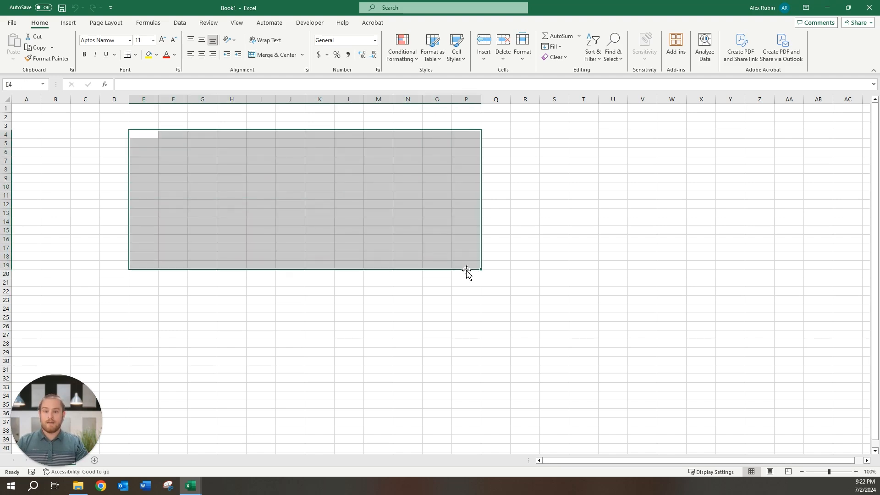
left_click(466, 295, "shift")
left_click_drag(466, 298, 522, 333)
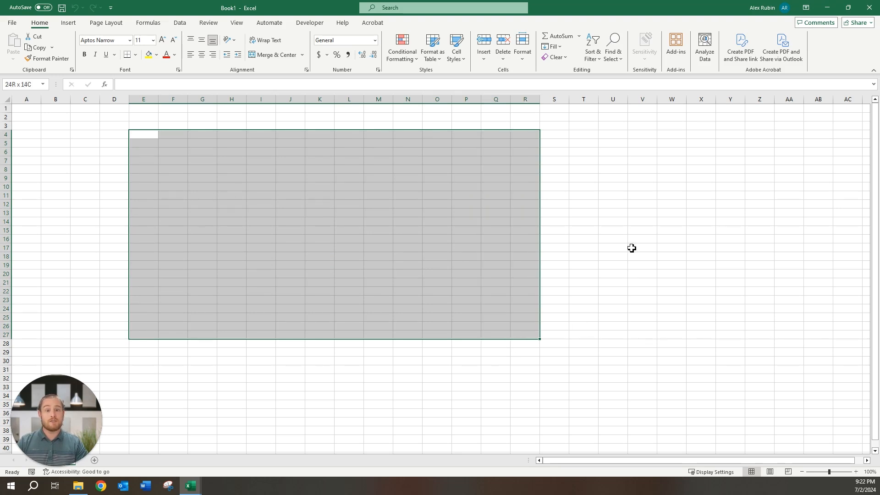
left_click_drag(615, 135, 611, 335)
left_click_drag(678, 135, 672, 338)
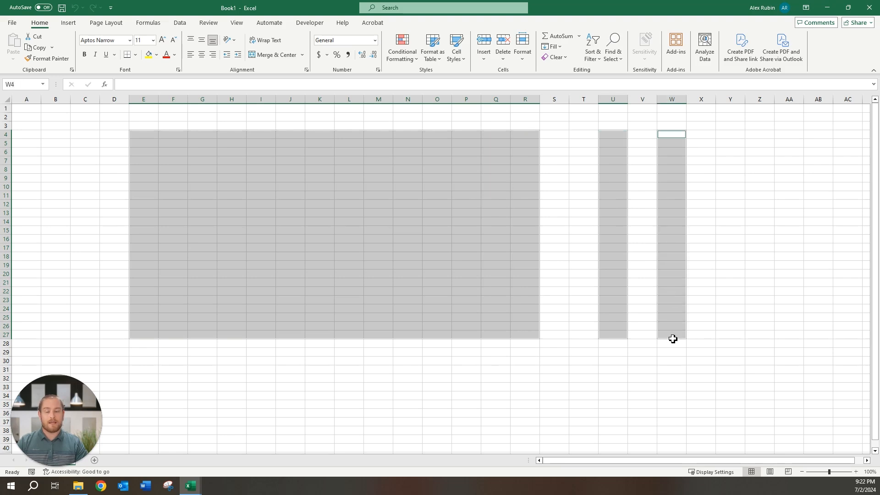
- Deselect J15, J10 and N7, then add R4:W38 to the selection
left_click(293, 229, "ctrl")
left_click(290, 186, "ctrl")
left_click(414, 162, "ctrl")
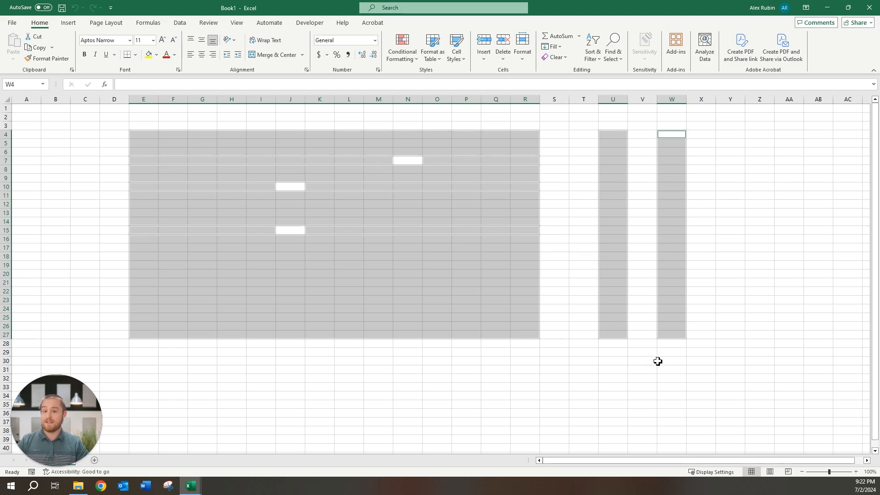
left_click_drag(668, 361, 208, 412)
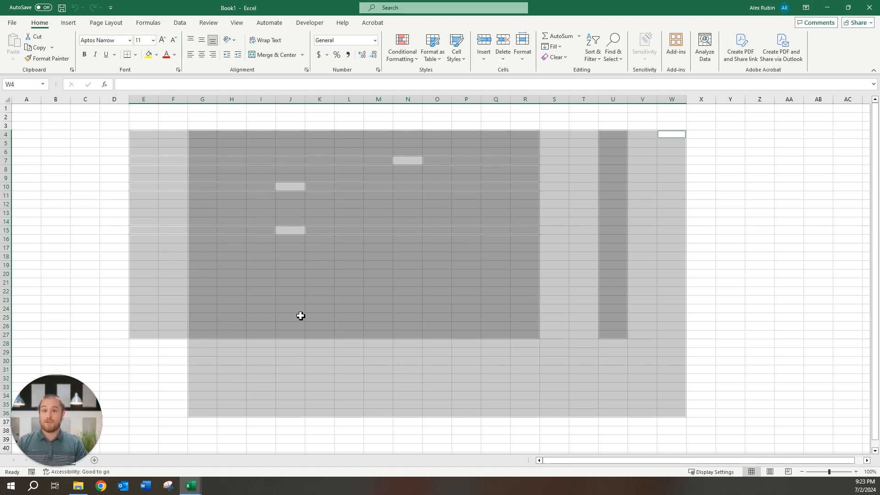
- Clear the selection, then type and erase 'khfdaljhb', '65461' and '!@#' in D8, leaving it empty
left_click(146, 136)
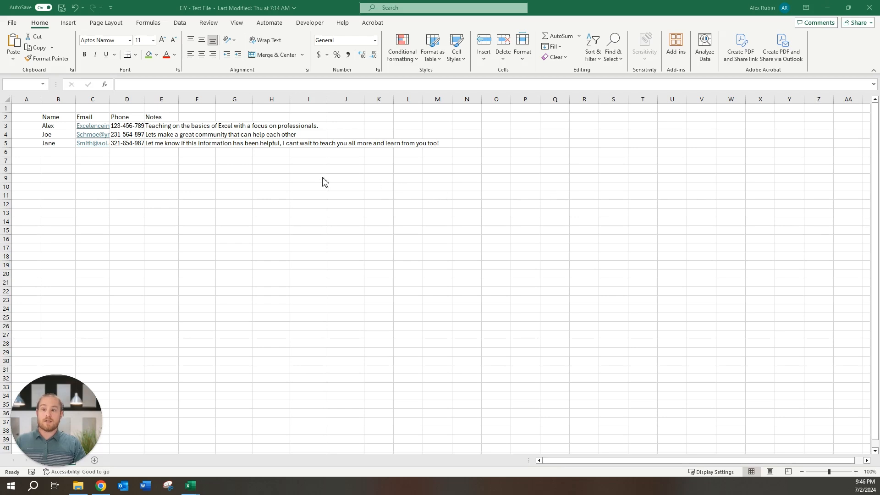
left_click(131, 171)
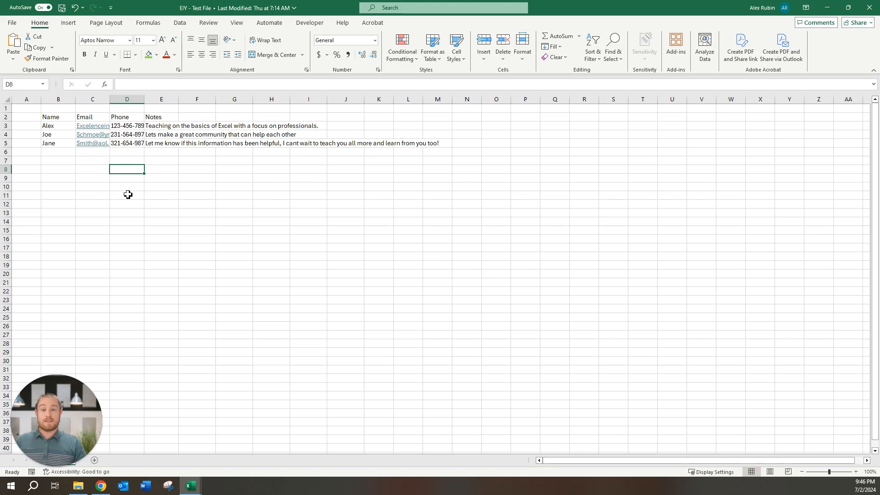
type("khfdaljhb")
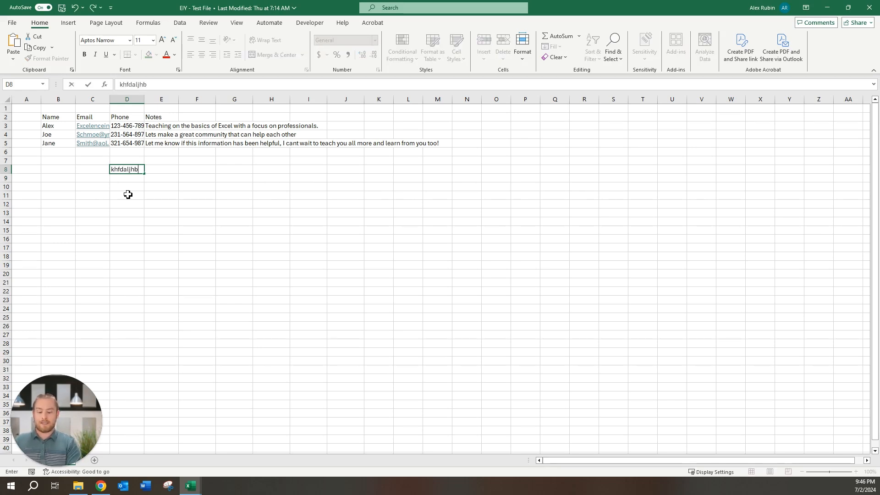
key("BackSpace")
key("BackSpace")
key("BackSpace")
key("BackSpace")
key("BackSpace")
key("BackSpace")
key("BackSpace")
key("BackSpace")
type("65461")
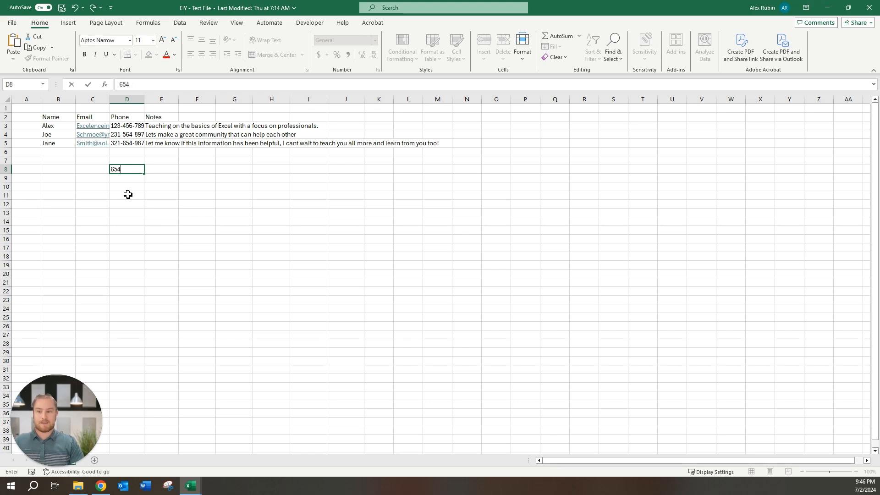
key("BackSpace")
key("BackSpace")
key("BackSpace")
key("BackSpace")
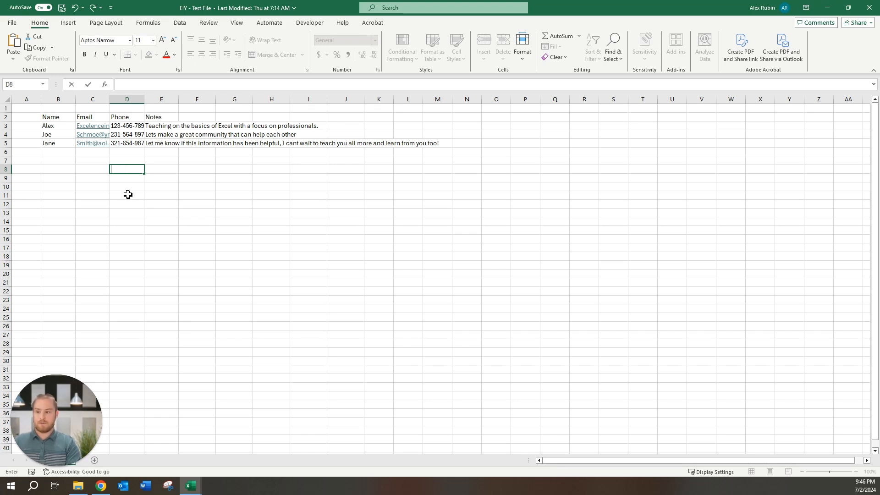
type("!@#")
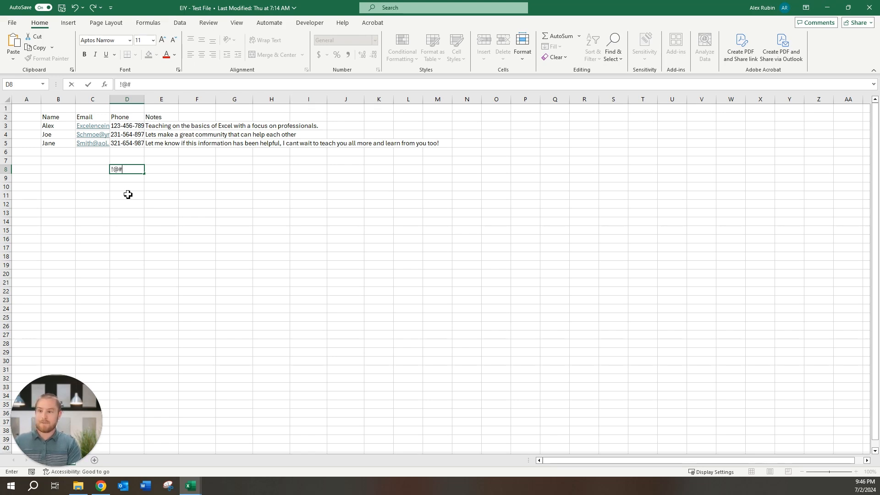
key("BackSpace")
key("BackSpace")
key("BackSpace")
key("BackSpace")
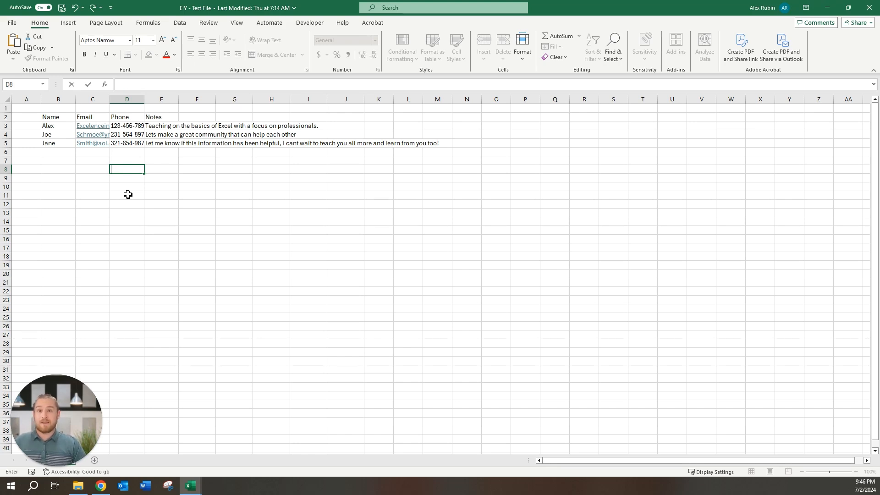
left_click(128, 195)
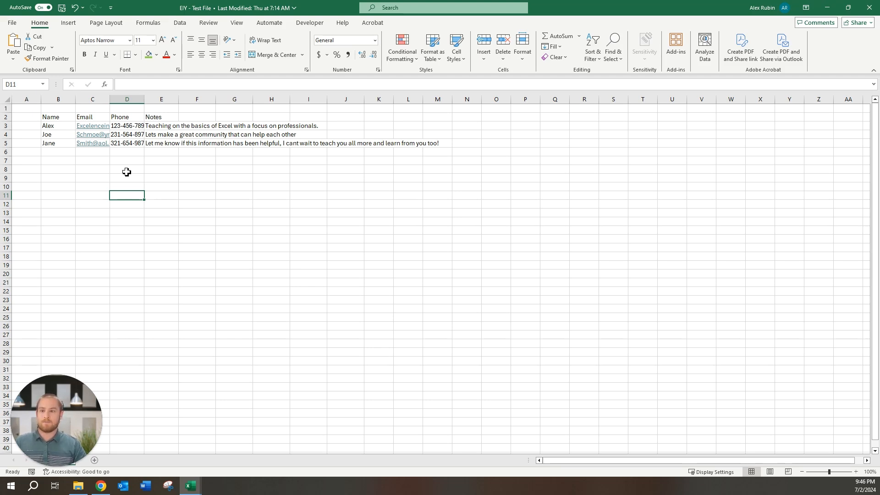
- Reselect D8 and save EIY - Test File with Ctrl+S
left_click(127, 172)
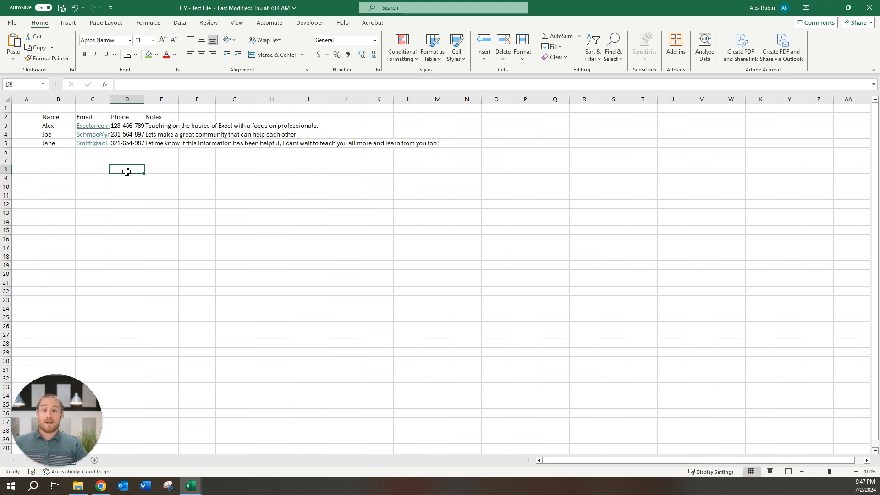
key("ctrl+s")
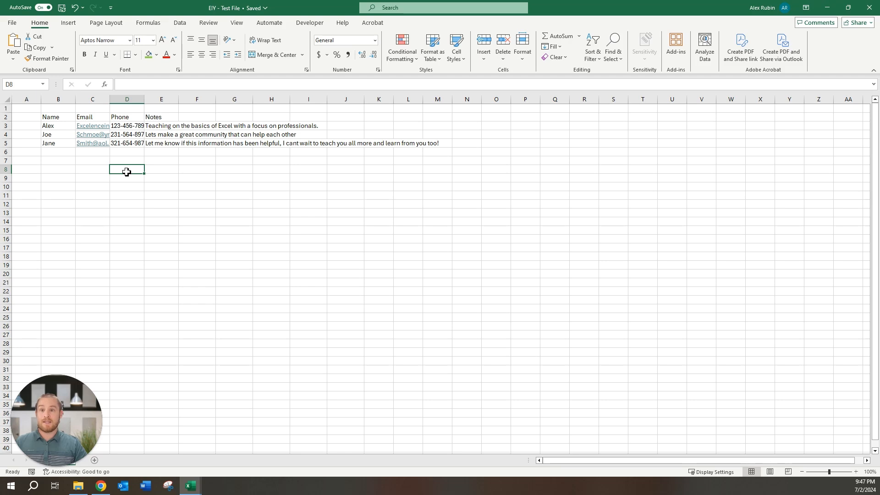
- Edit the third contact's note in E5, adding a second sentence split by line breaks
double_click(160, 145)
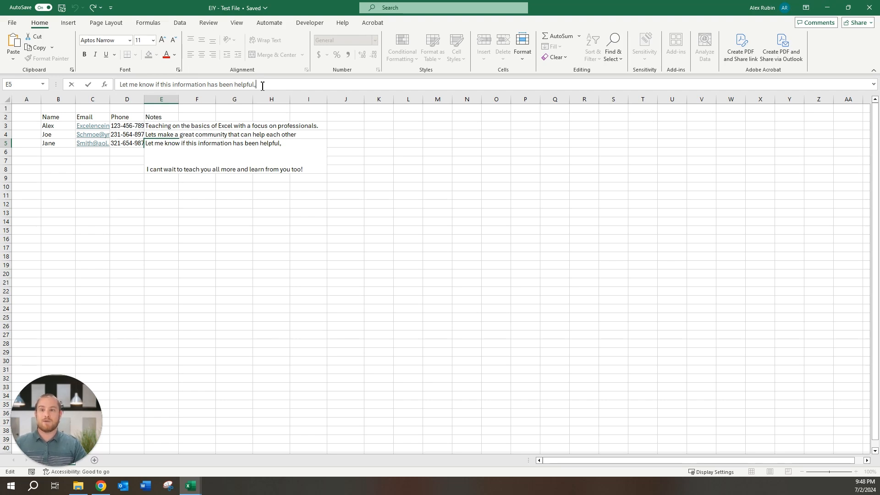
left_click(238, 336)
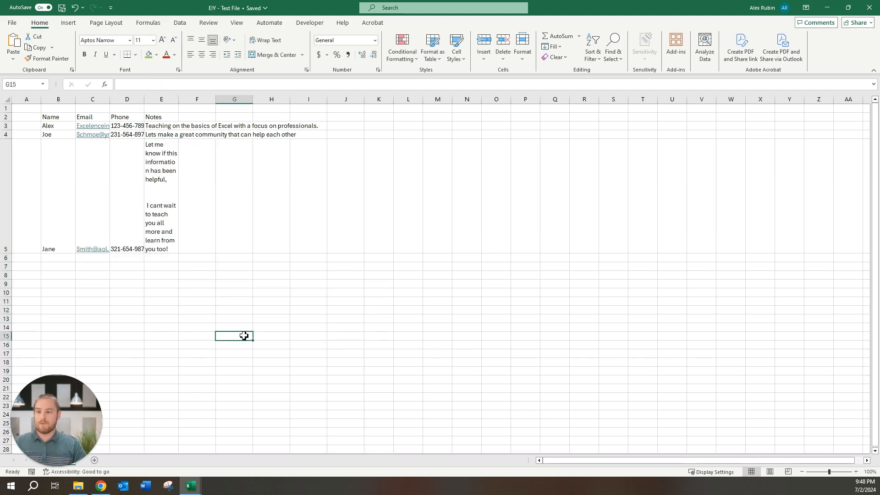
- Turn off Wrap Text for the note in cell E5
left_click(167, 204)
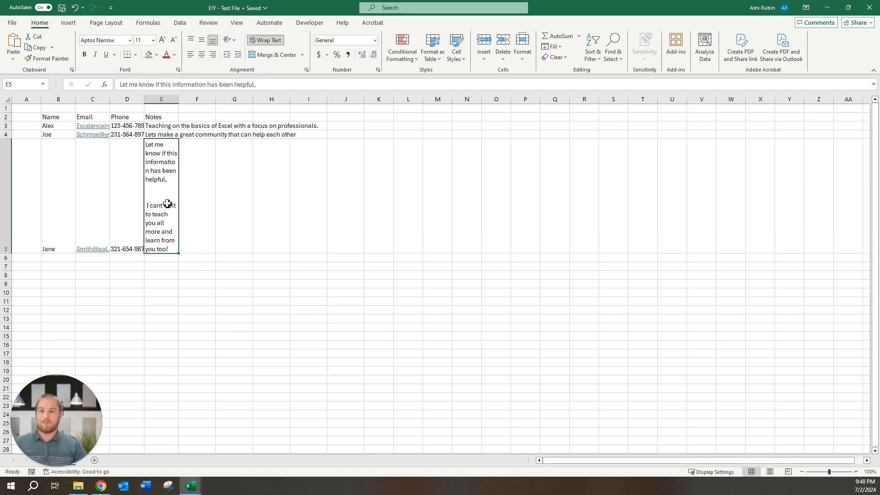
left_click(270, 41)
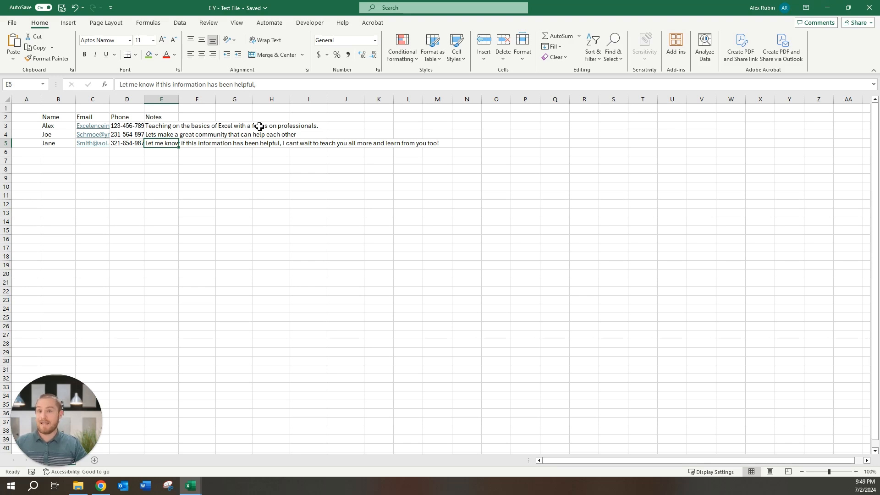
left_click(166, 127)
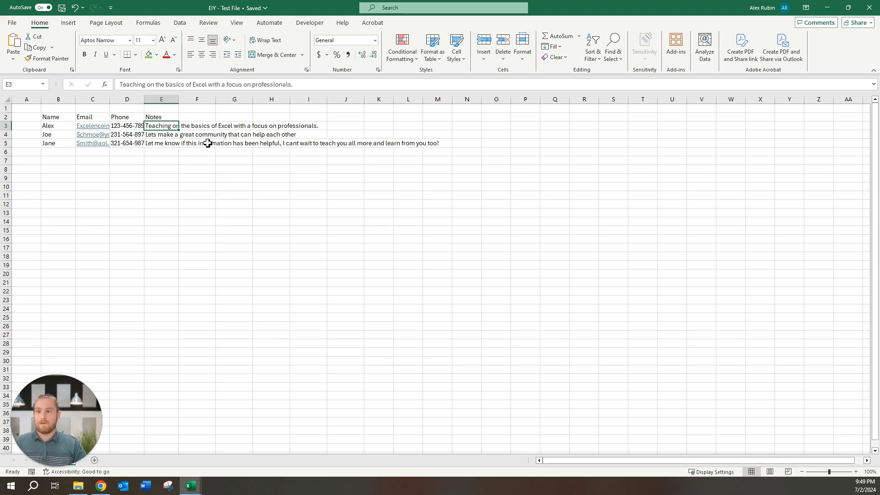
left_click(199, 127)
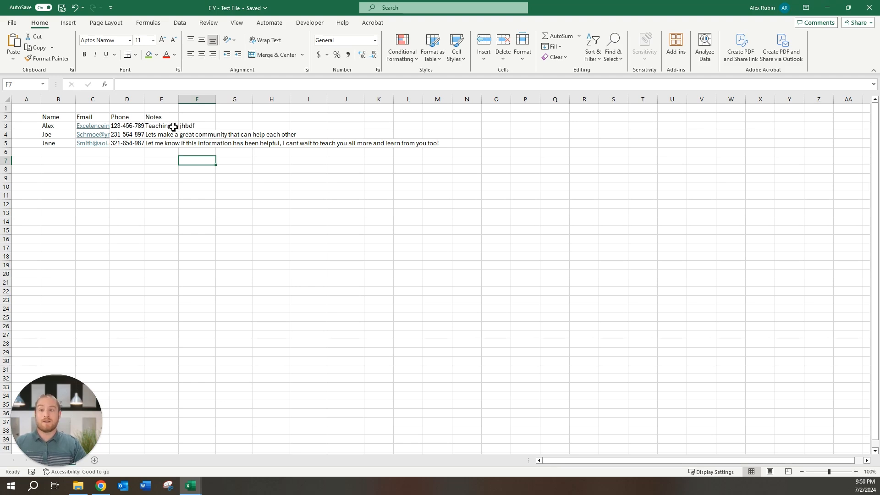
left_click(190, 128)
key("Delete")
key("Return")
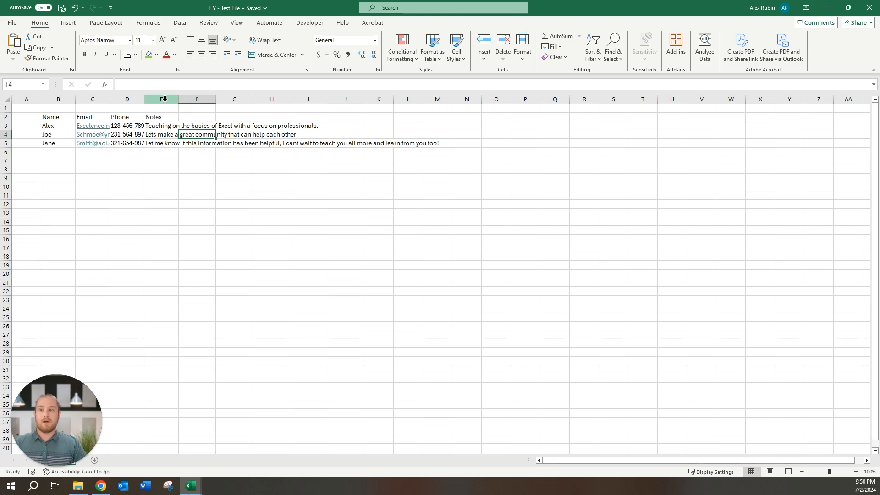
- Resize Notes column E to a moderate width and raise row 5 to height 21.60 (36 pixels)
left_click(162, 97)
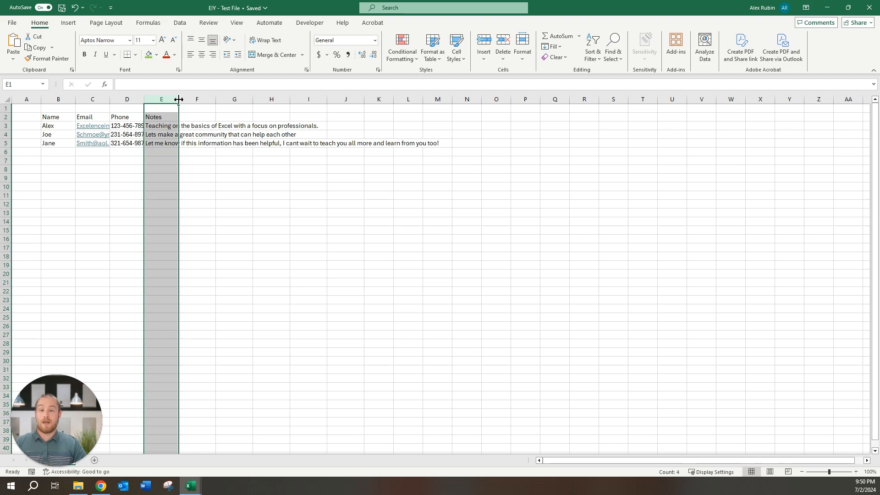
left_click_drag(179, 99, 458, 99)
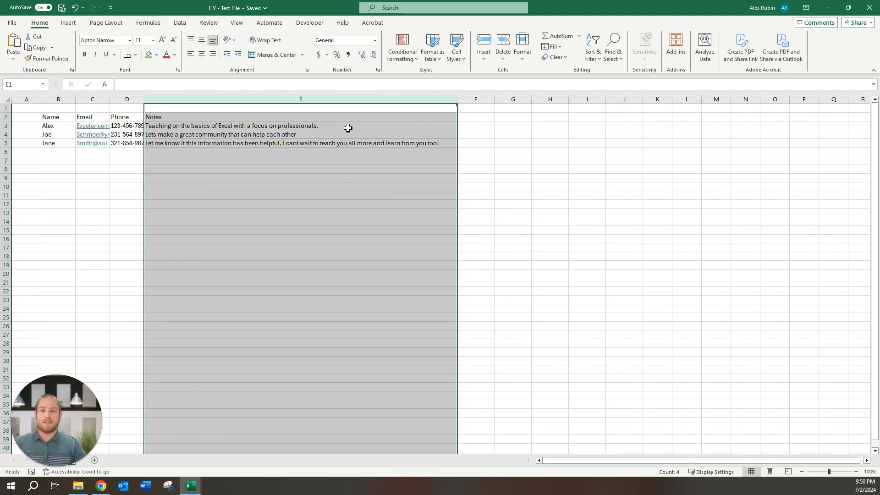
left_click_drag(455, 96, 275, 96)
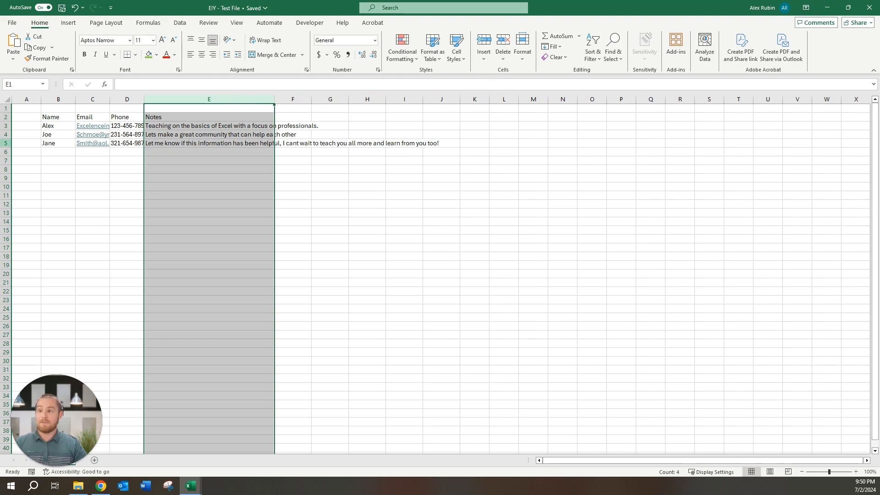
left_click(7, 143)
mouse_move(6, 148)
left_mouse_down()
mouse_move(9, 165)
mouse_move(9, 152)
left_mouse_up()
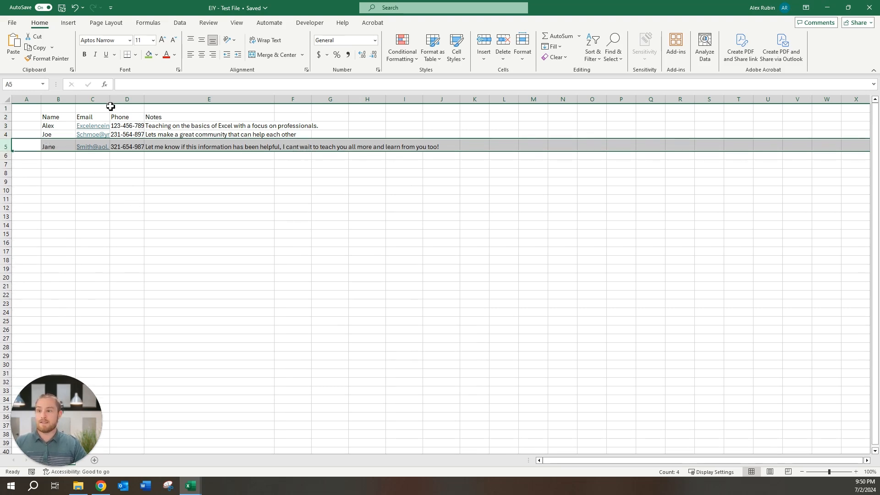
- Select columns C:E and resize them together, ending at width 16
left_click_drag(97, 99, 511, 102)
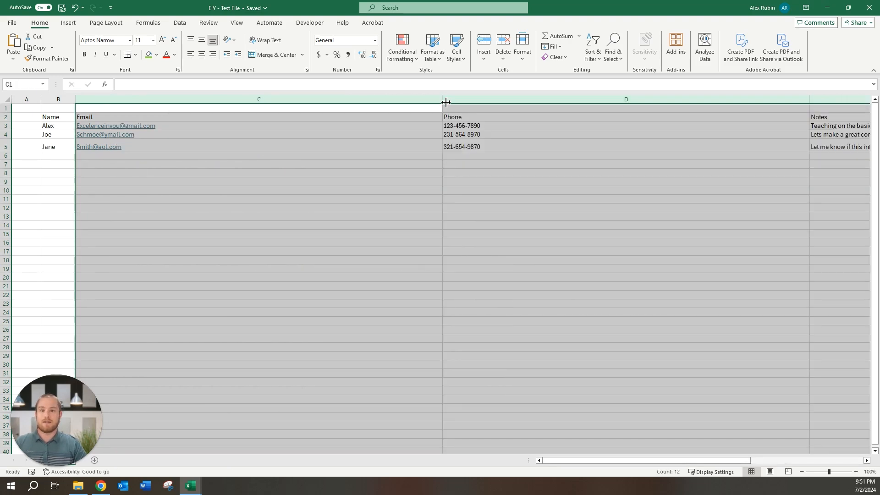
left_click_drag(445, 102, 262, 99)
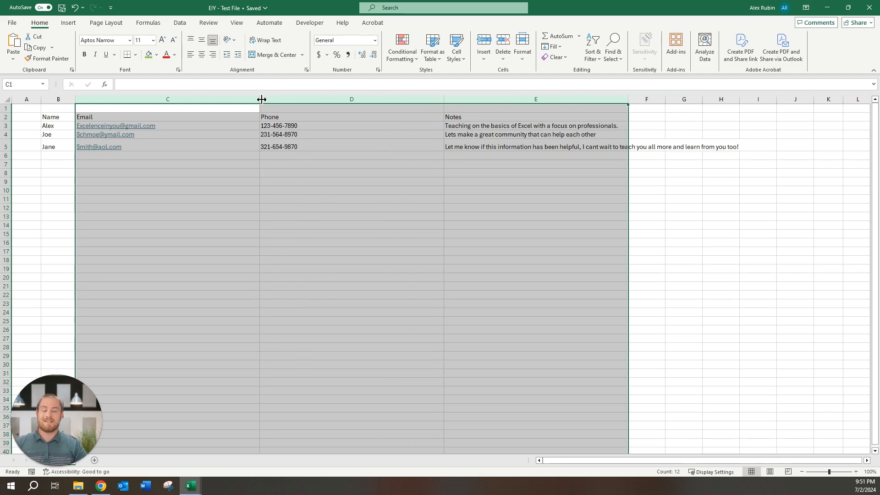
left_click_drag(261, 99, 179, 97)
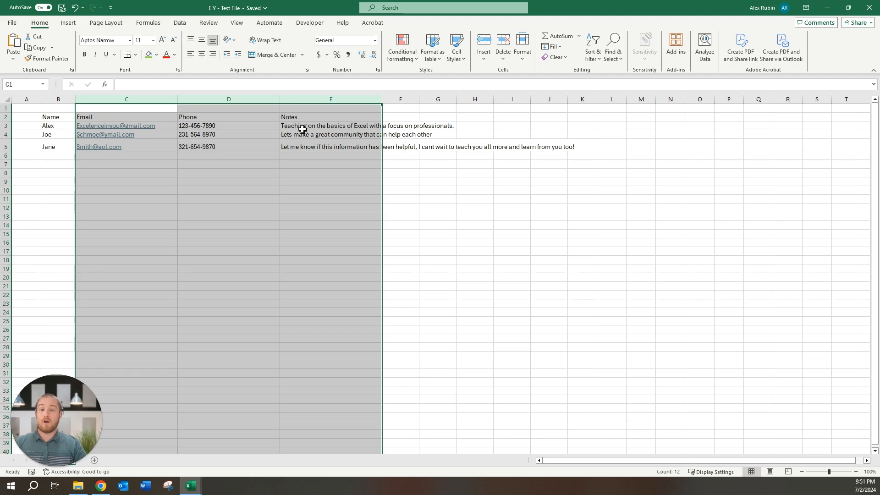
left_click_drag(181, 102, 121, 101)
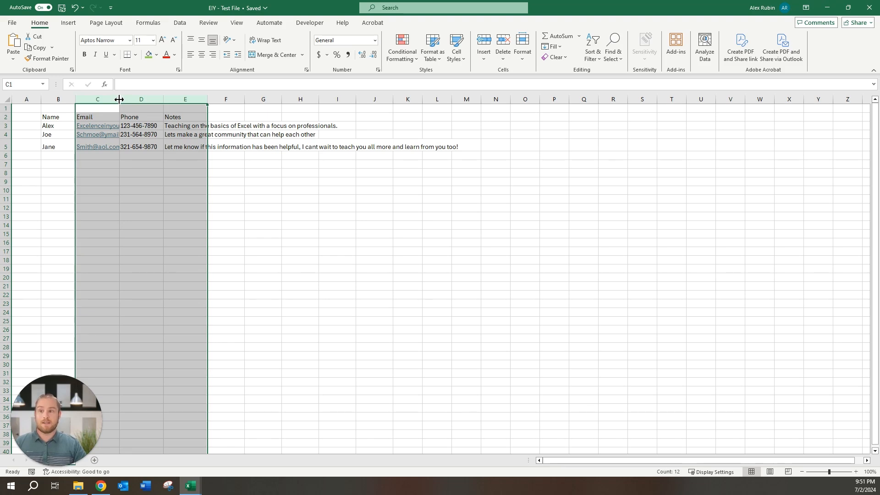
- AutoFit columns C to E to their contents, then select column C alone
double_click(119, 99)
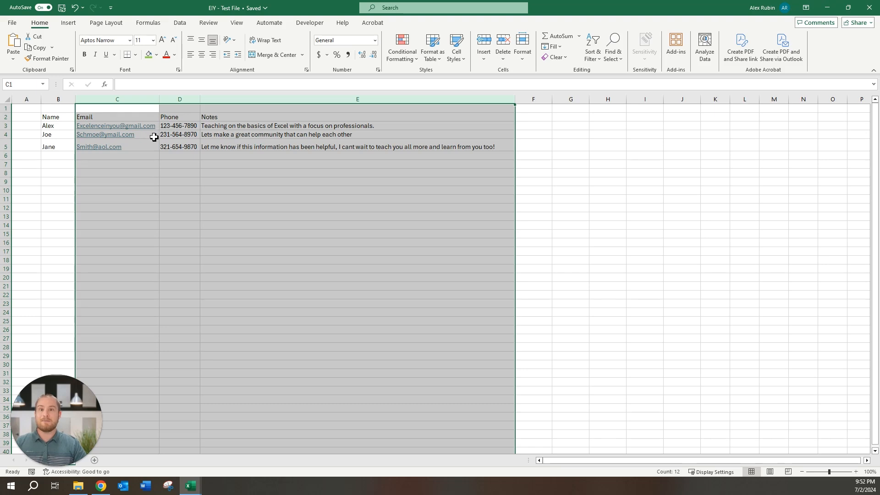
left_click(125, 101)
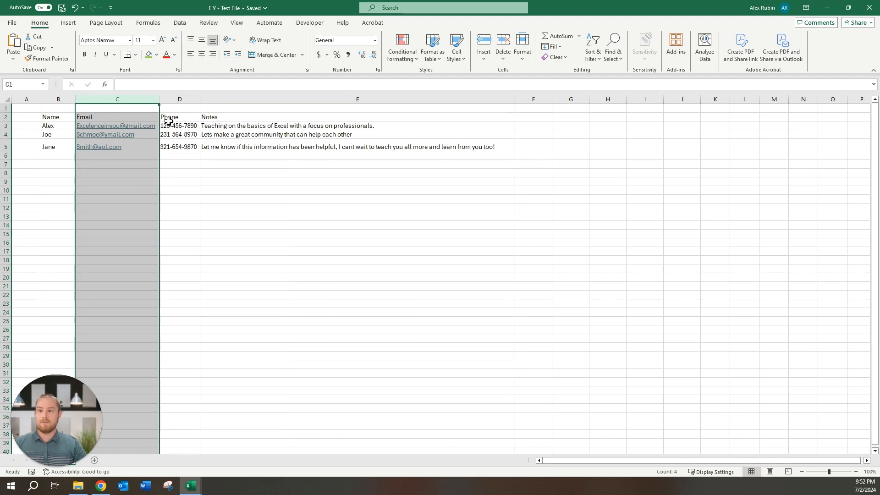
- Narrow the Notes column E to width 44.11 (404 pixels) so the longest note spills past it
left_click(178, 98)
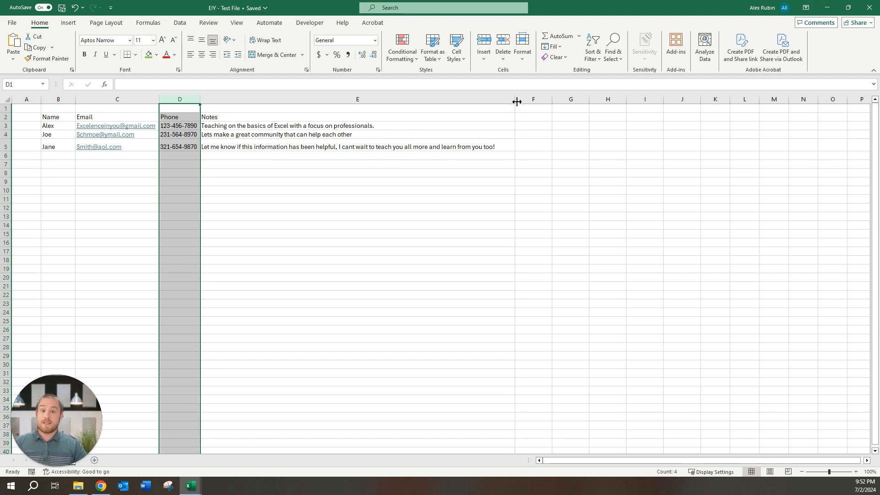
left_click_drag(518, 102, 348, 102)
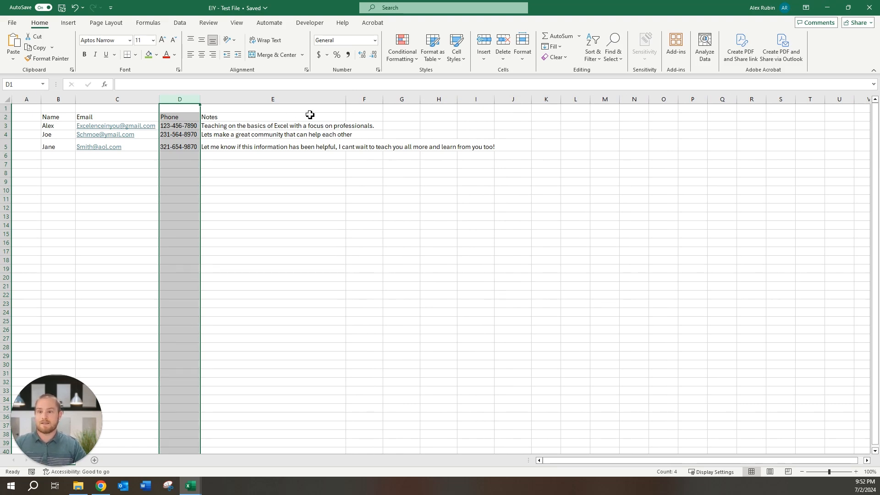
- Apply Wrap Text to the Notes column E, then select the clipped note in E5
left_click(273, 100)
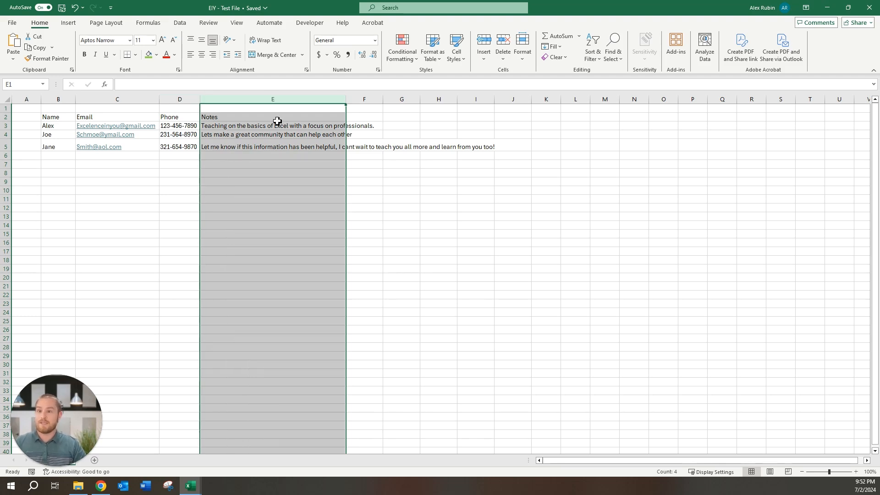
left_click(268, 40)
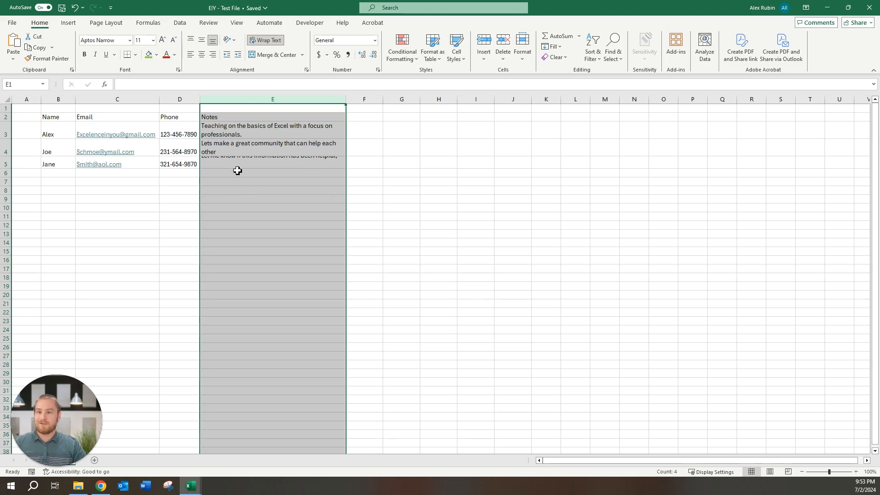
left_click(250, 162)
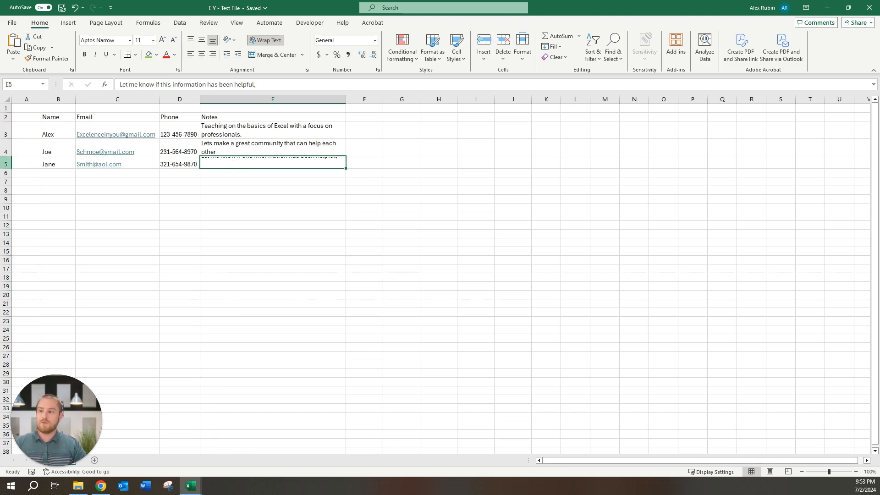
- AutoFit row 5's height so the wrapped note in E5 shows all its lines
left_click(6, 164)
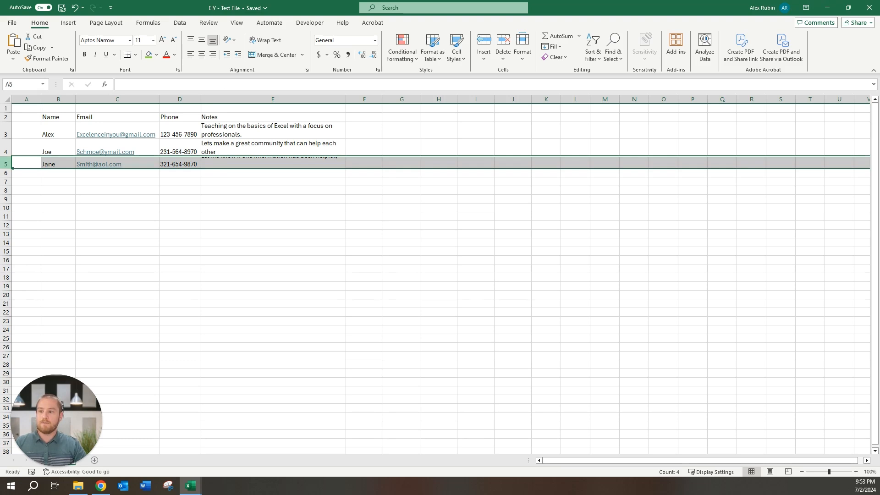
double_click(7, 169)
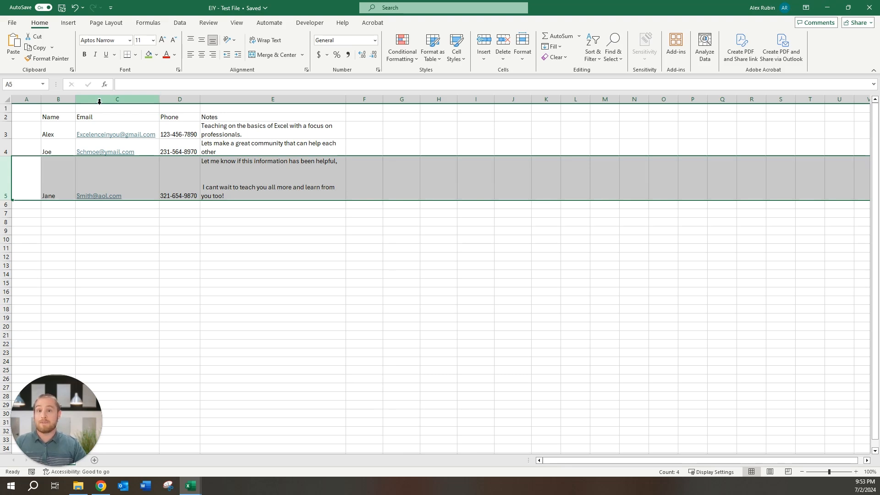
left_click(9, 100)
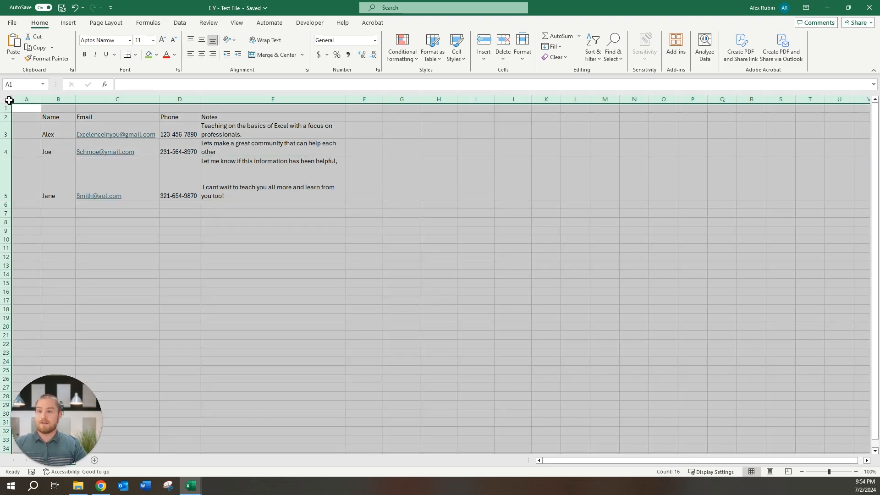
left_click(265, 42)
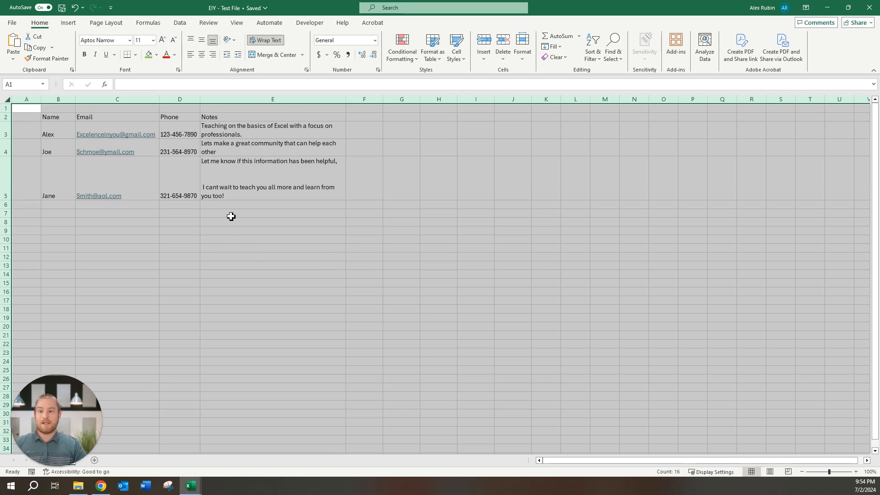
left_click(362, 215)
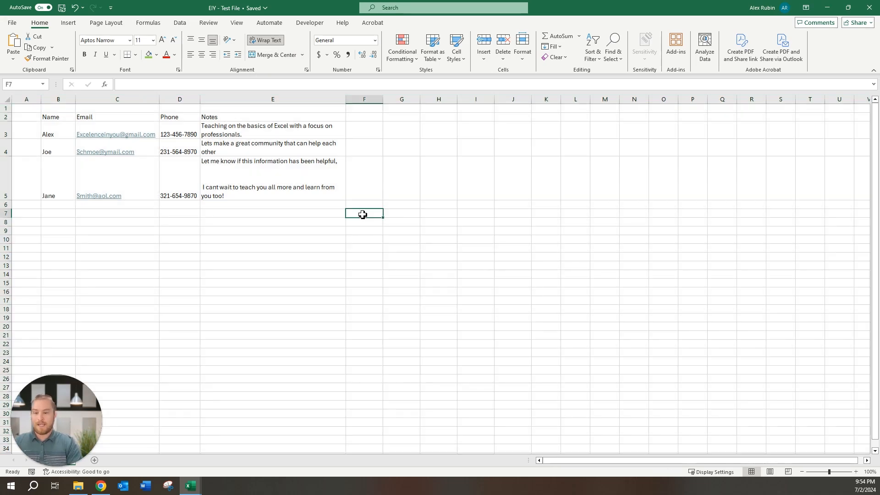
type("kjbdfkvjlkjn;lkjnsdfvkjnlkjlkjbdfvlkjb")
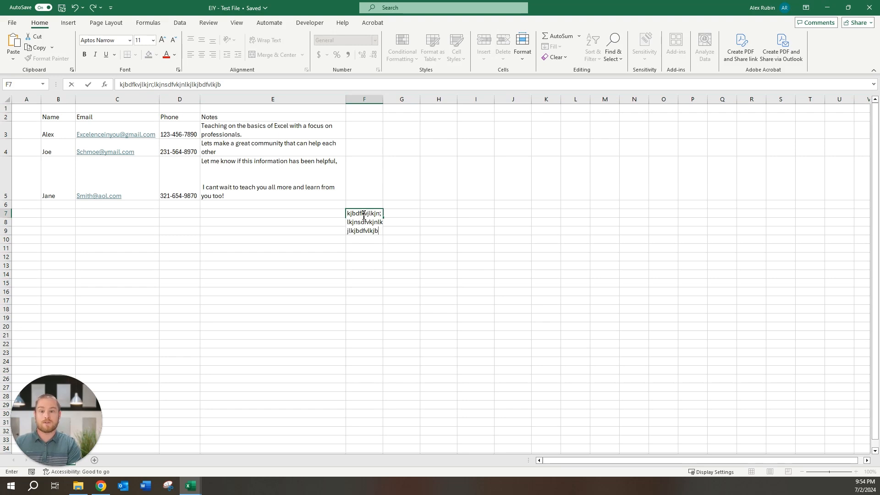
key("Return")
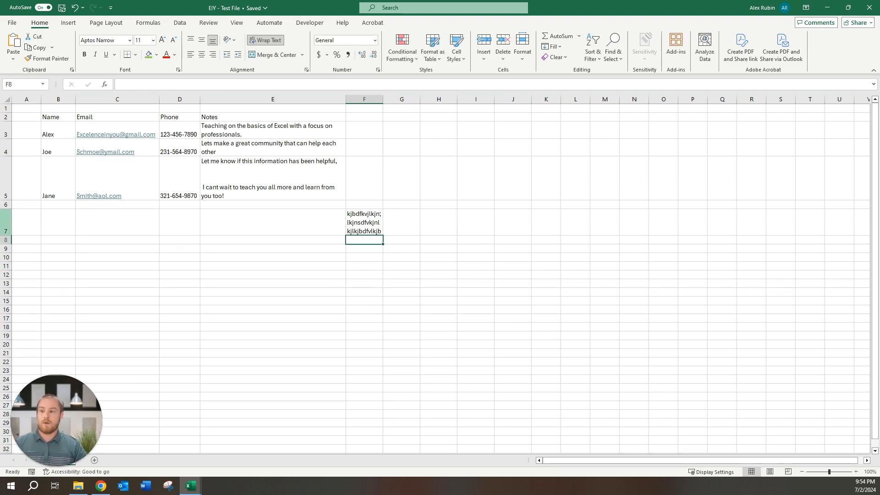
left_click(364, 225)
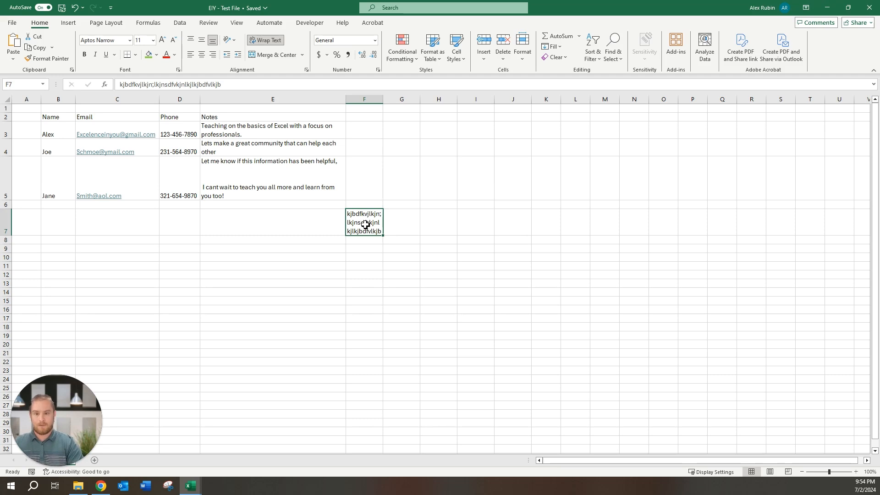
key("BackSpace")
key("Return")
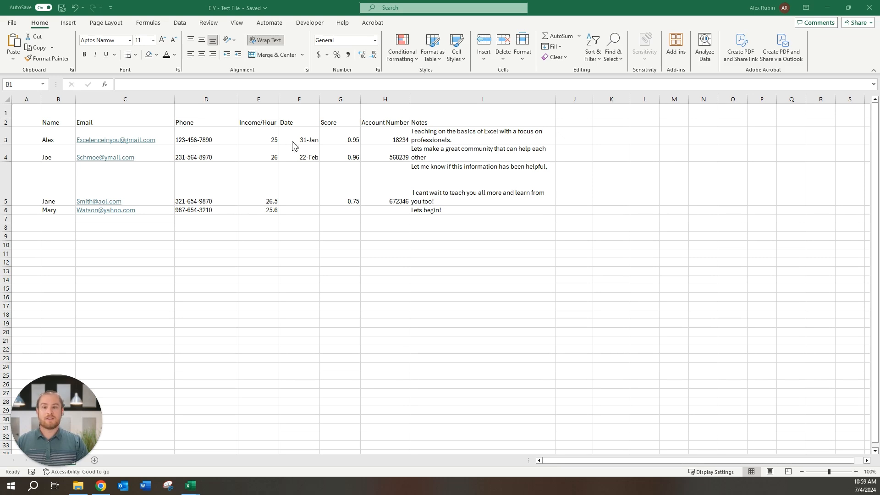
- Enter the dates 3-13 in F5 and 5-2-2024 in F6
left_click(300, 183)
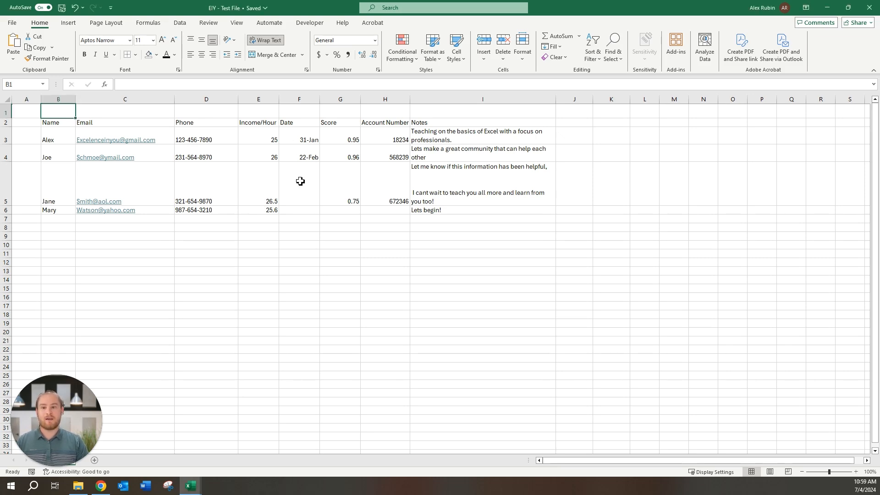
left_click(302, 181)
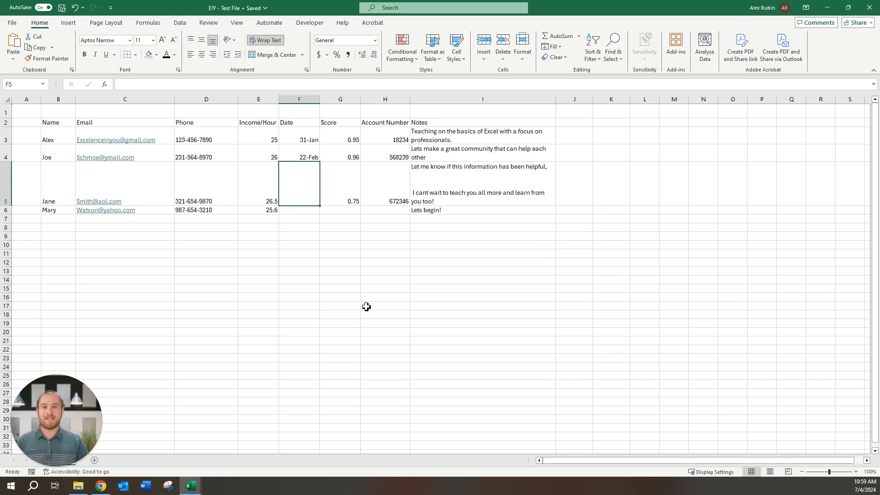
type("3")
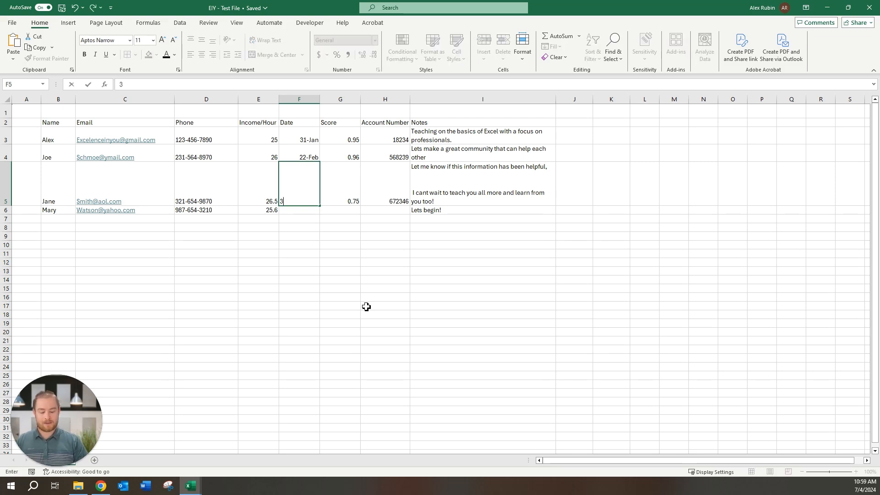
type("-13")
key("Return")
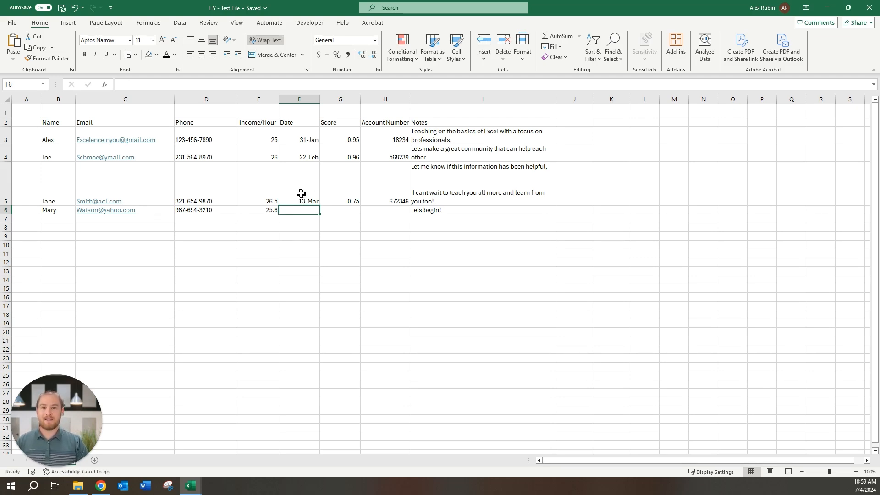
type("5-2-24")
key("Return")
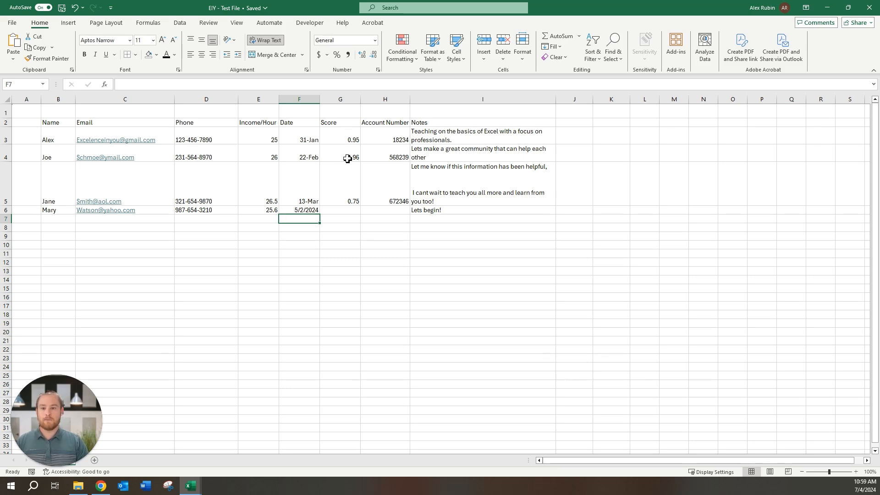
- Enter a 0.65 score in G6 and the final account number in H6
left_click(352, 211)
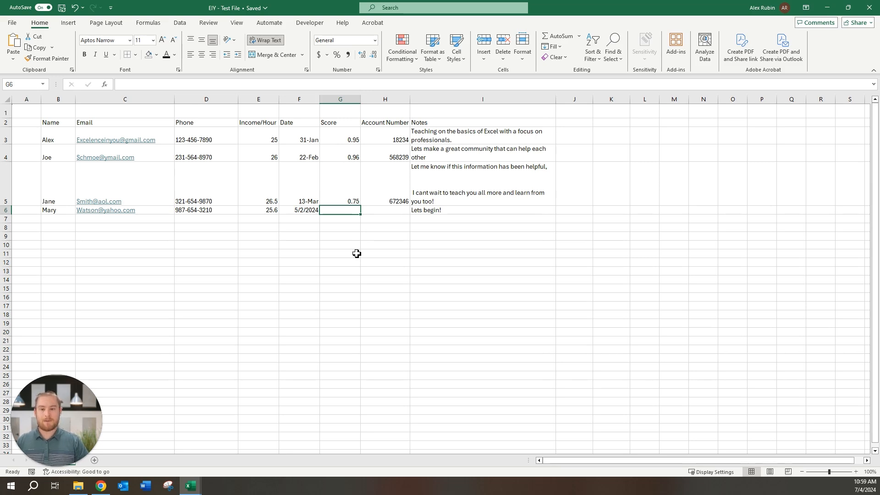
type(".65")
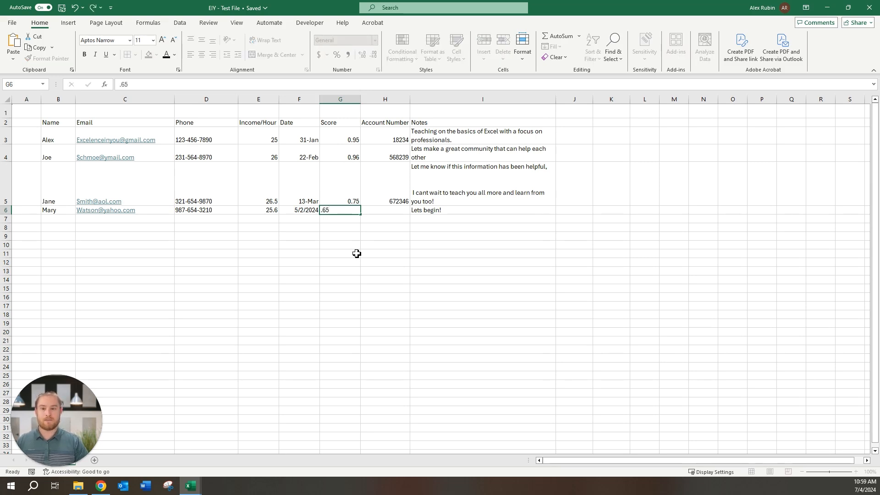
key("Return")
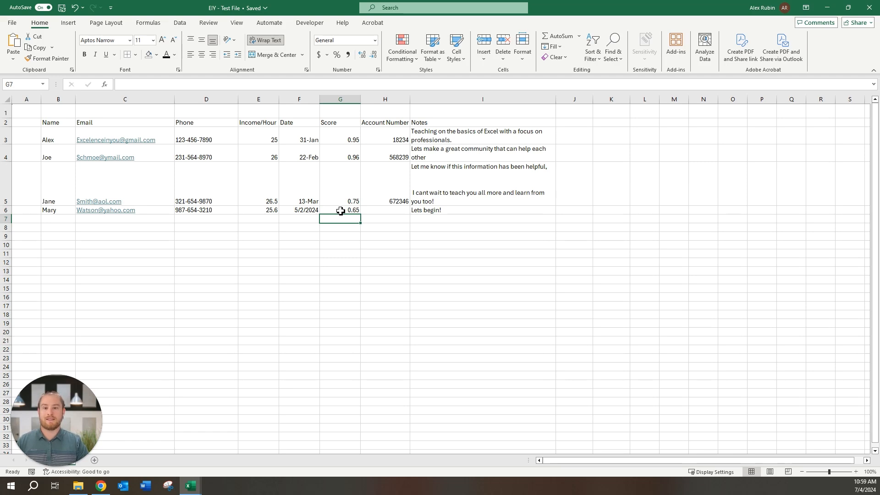
left_click(395, 212)
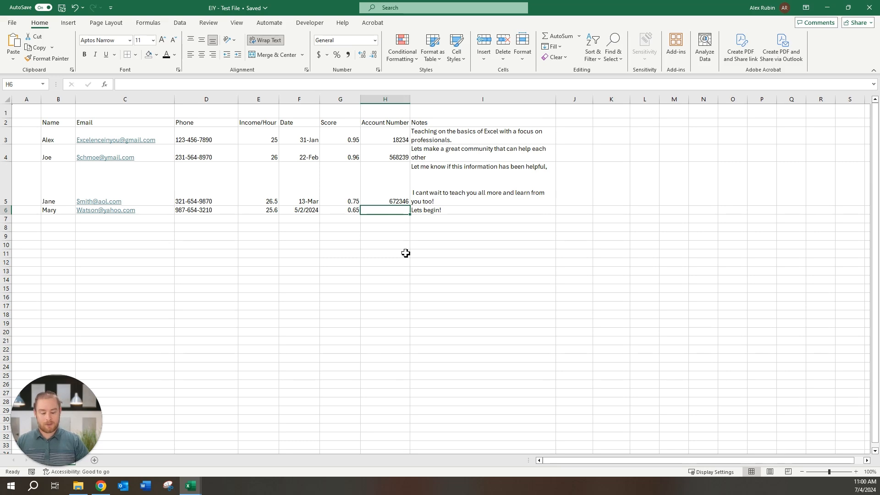
type("0123456")
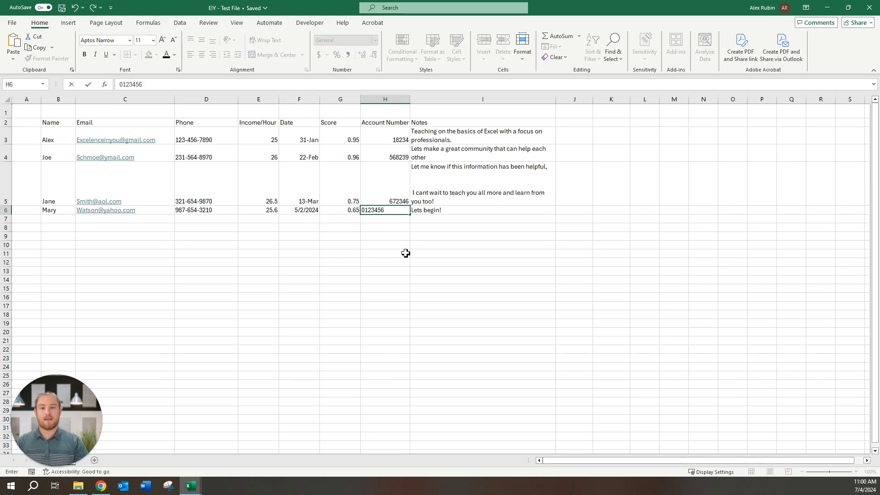
key("Return")
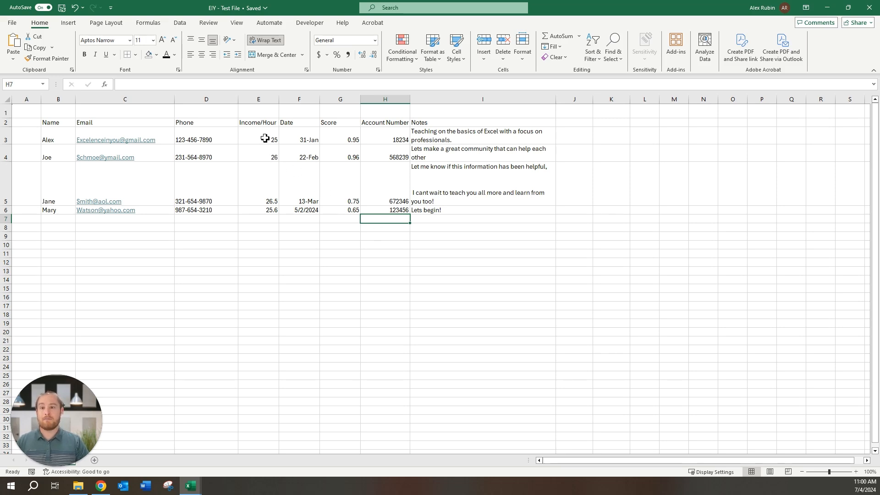
- Format the Income/Hour cells E3:E6 as Currency with two decimals
left_click_drag(265, 139, 267, 210)
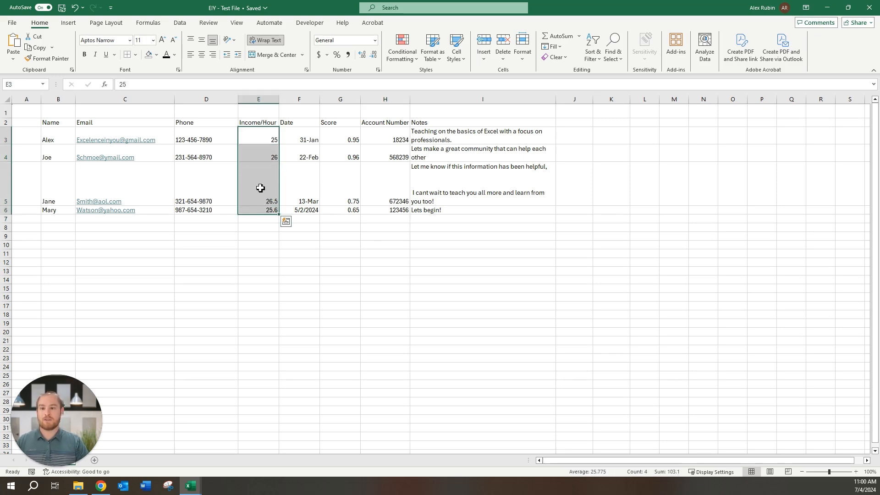
right_click(259, 175)
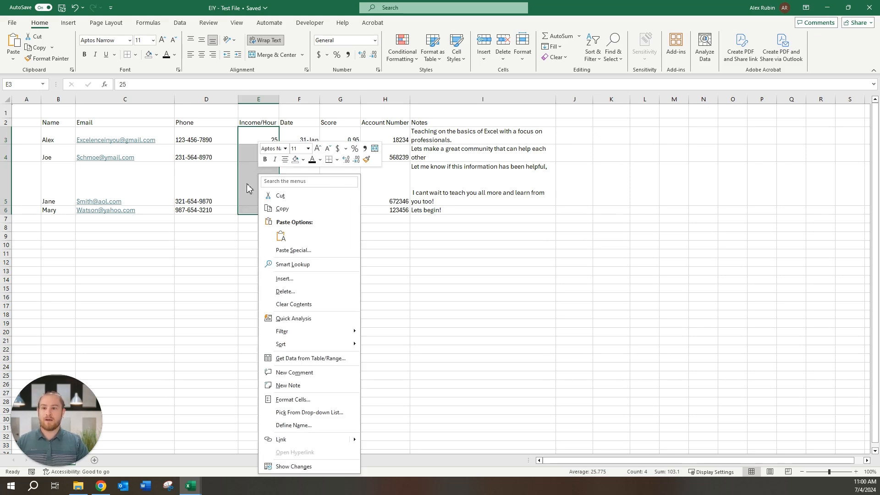
left_click(304, 400)
left_click_drag(250, 206, 453, 125)
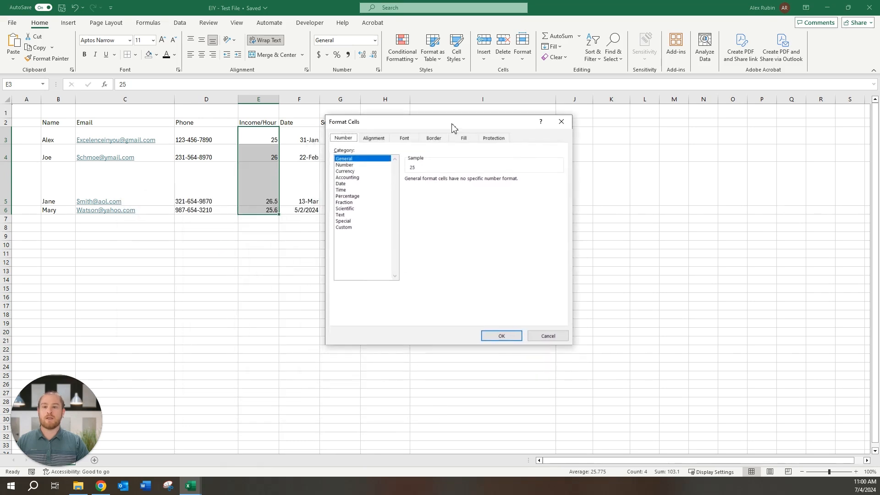
left_click(349, 173)
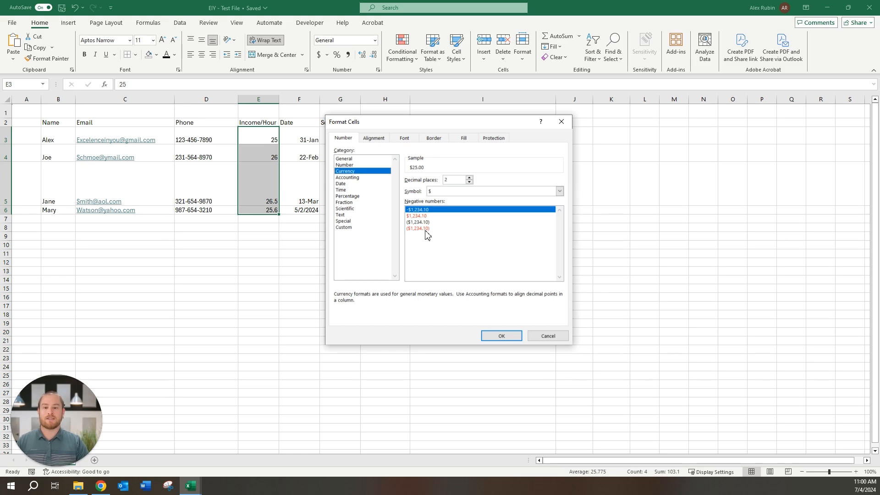
left_click(507, 336)
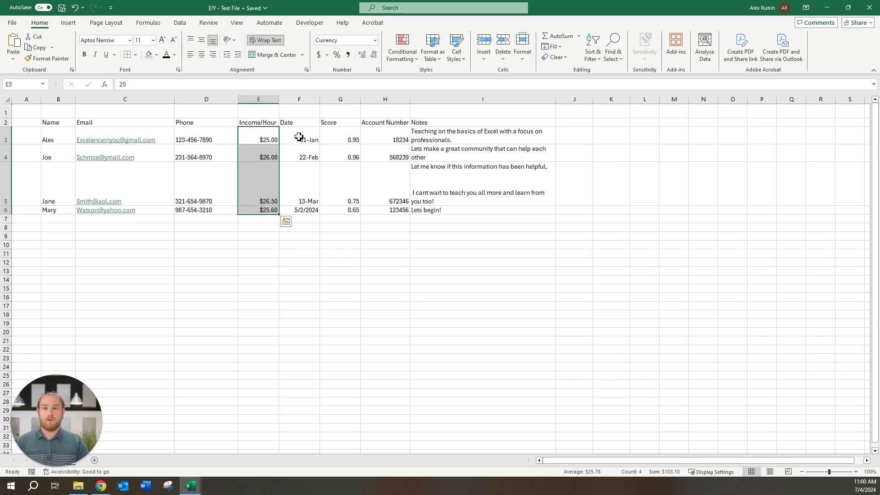
left_click_drag(299, 137, 299, 212)
- Format the dates in F3:F6 with the 3/14/2012 short date type
right_click(298, 176)
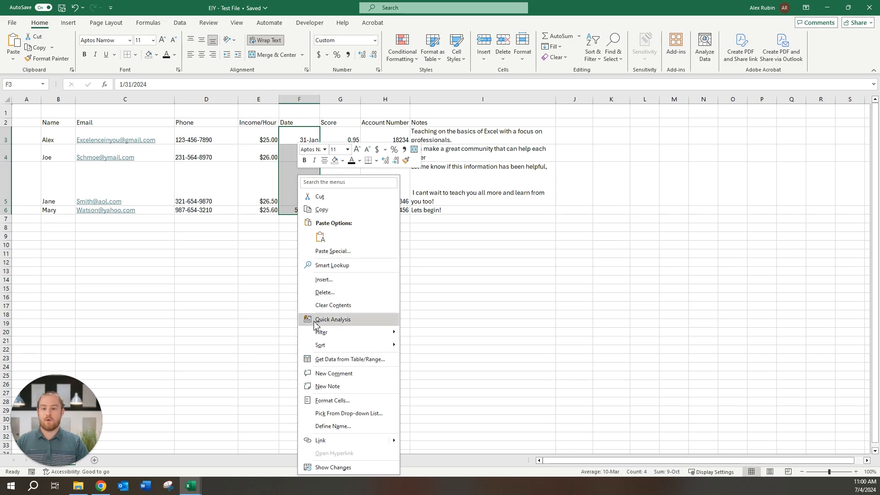
left_click(331, 401)
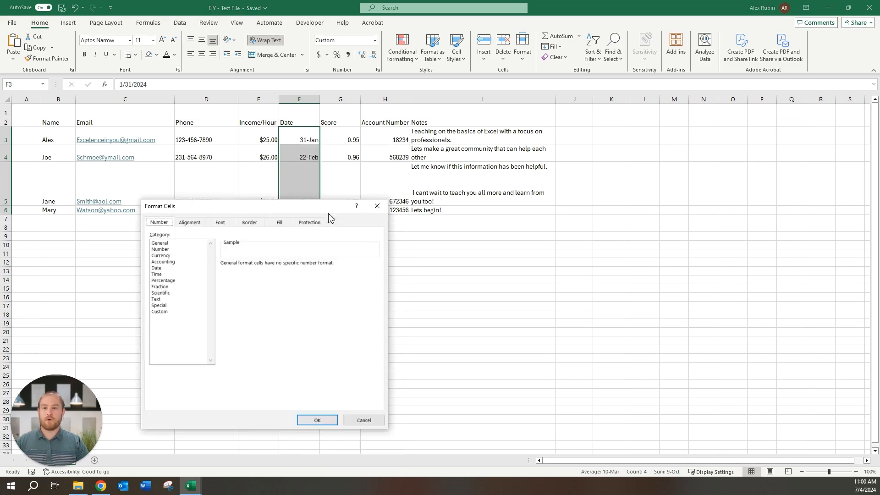
left_click_drag(314, 207, 426, 120)
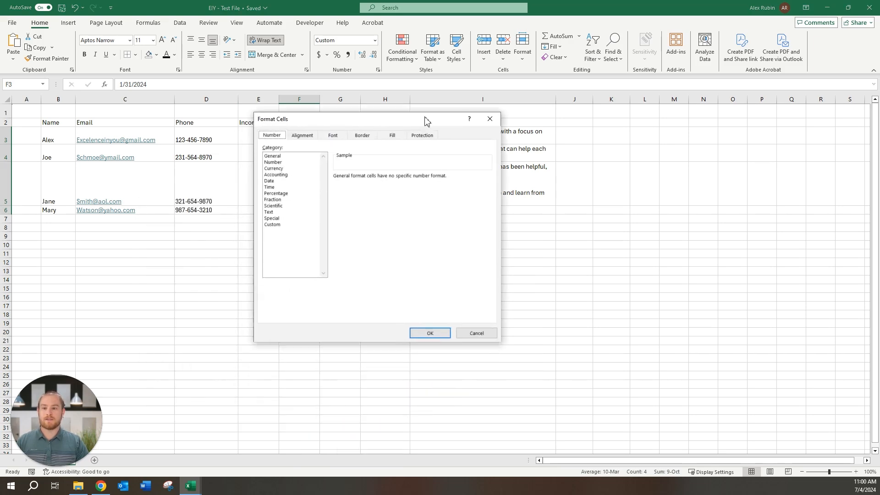
left_click(270, 183)
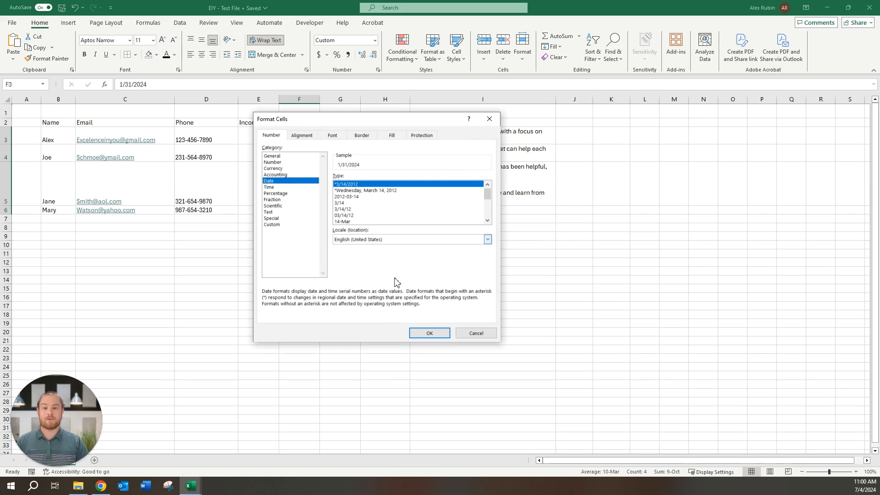
left_click(433, 335)
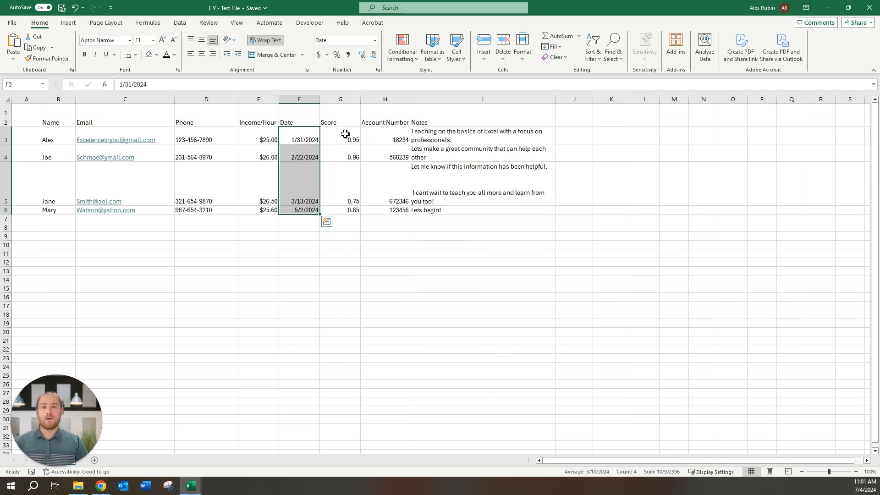
left_click_drag(346, 135, 343, 209)
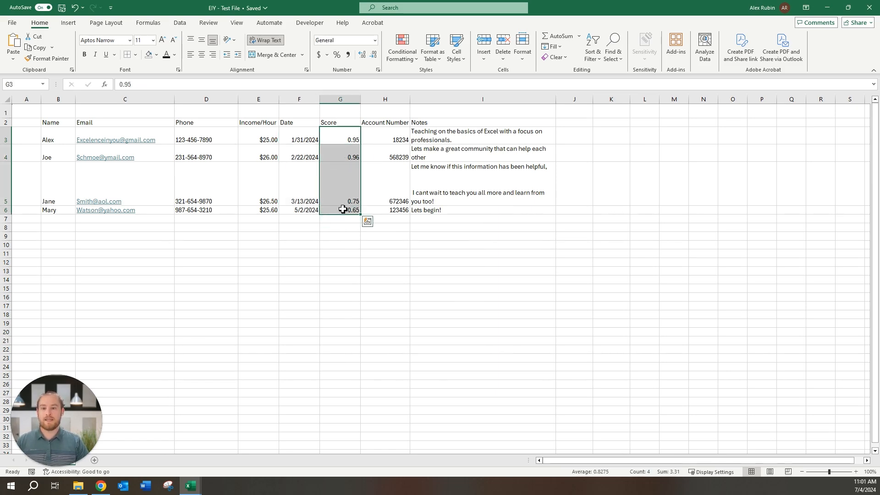
- Format the scores in G3:G6 as percentages with two decimals
right_click(340, 167)
left_click(371, 392)
left_click_drag(371, 198, 443, 103)
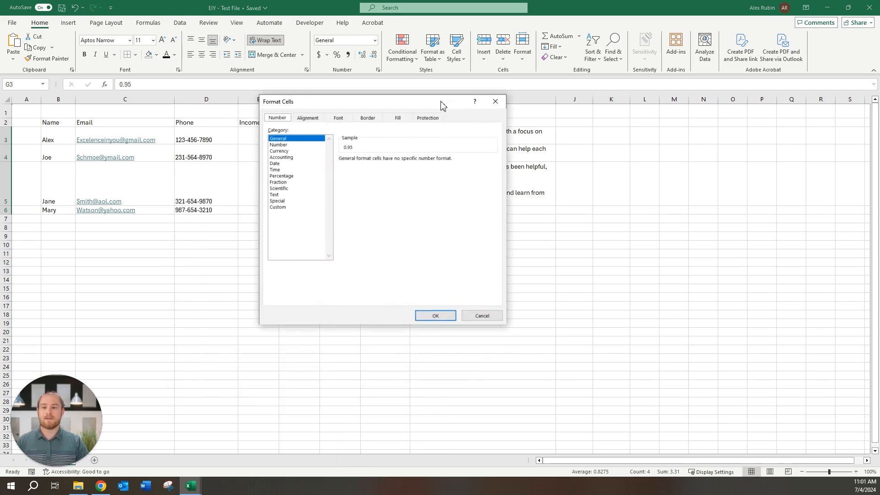
left_click(291, 176)
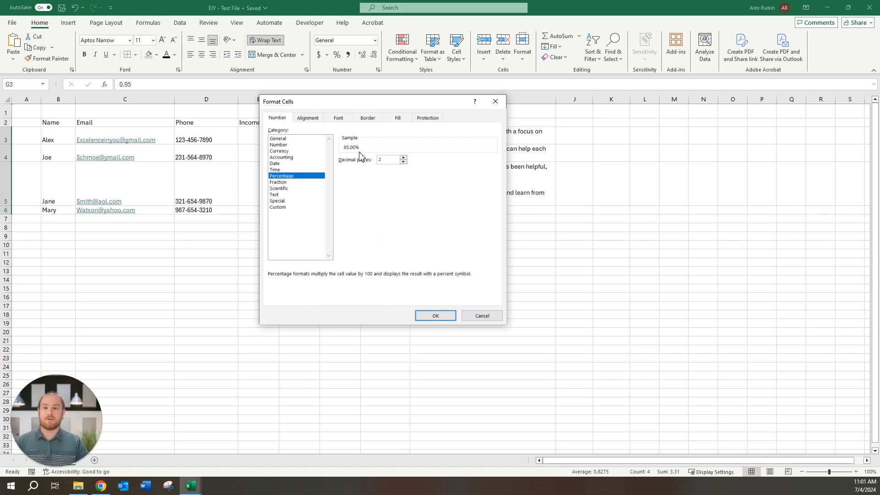
left_click(435, 316)
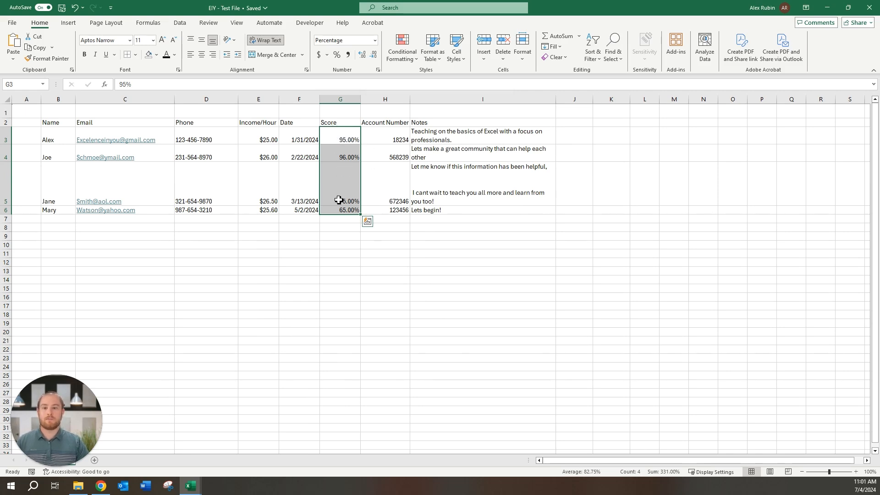
- Change Alex's score in G3 to 85%
left_click(336, 141)
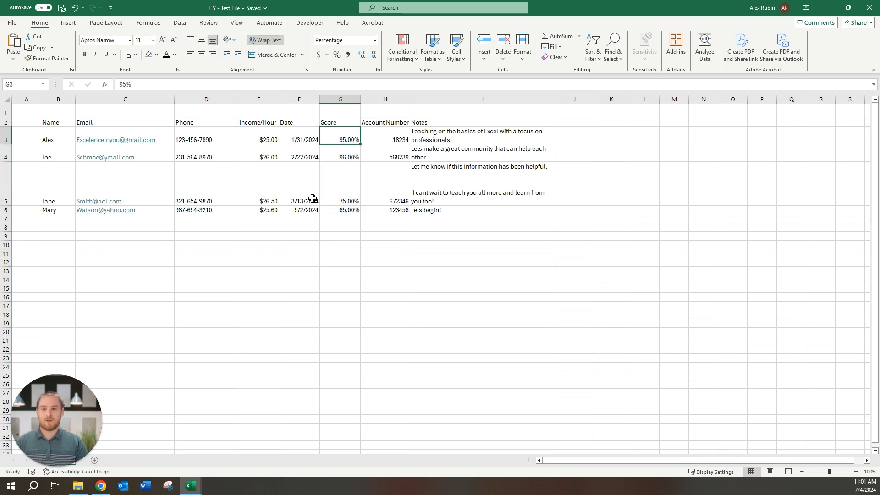
type("85")
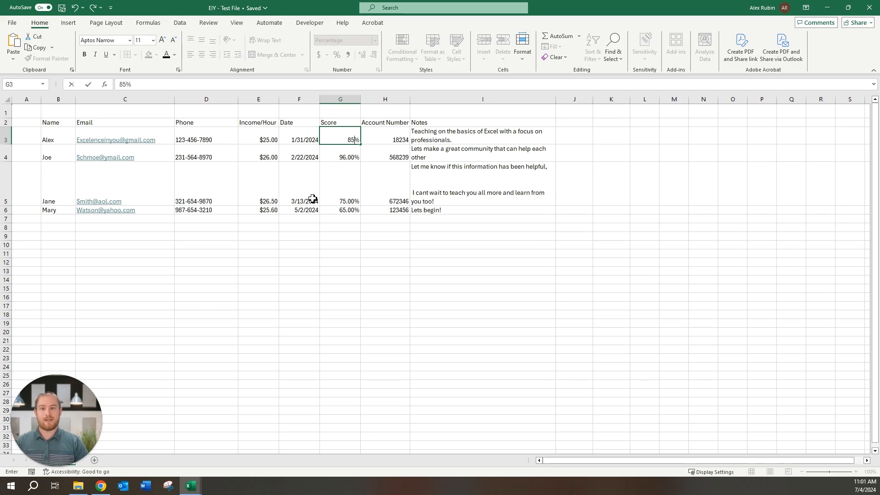
key("Return")
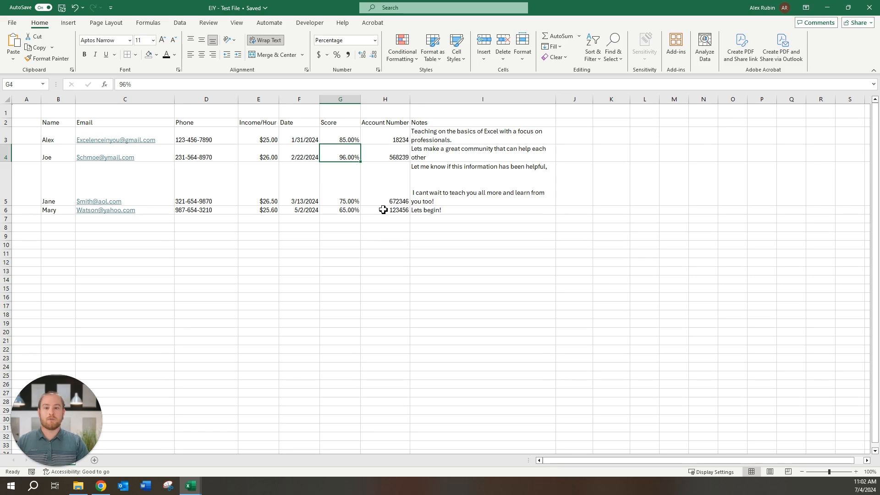
- Format the account numbers in H3:H6 as Text
left_click_drag(383, 209, 385, 139)
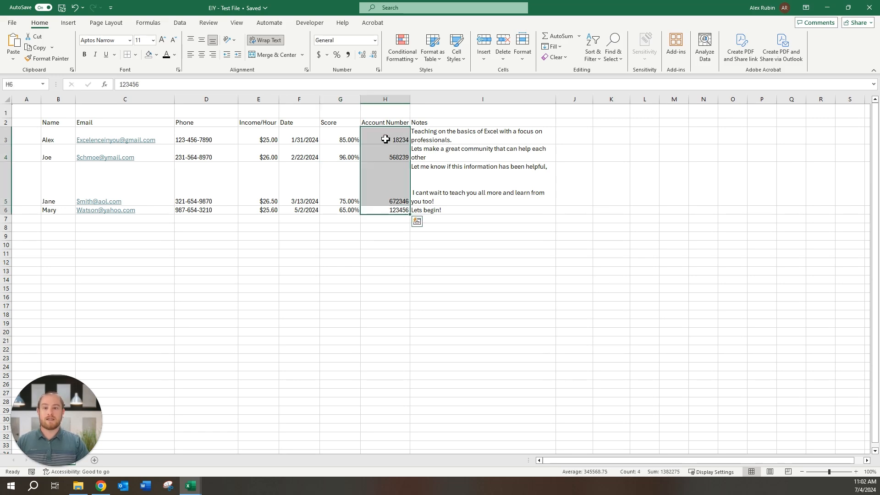
right_click(386, 139)
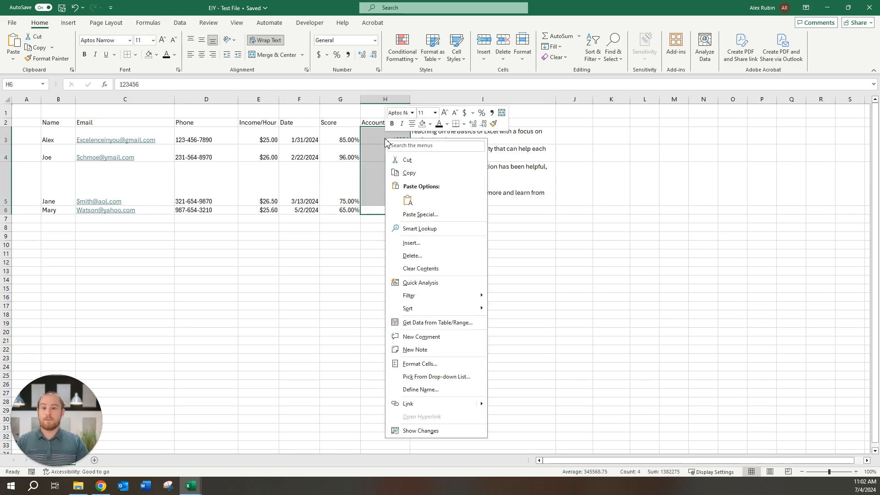
left_click(418, 363)
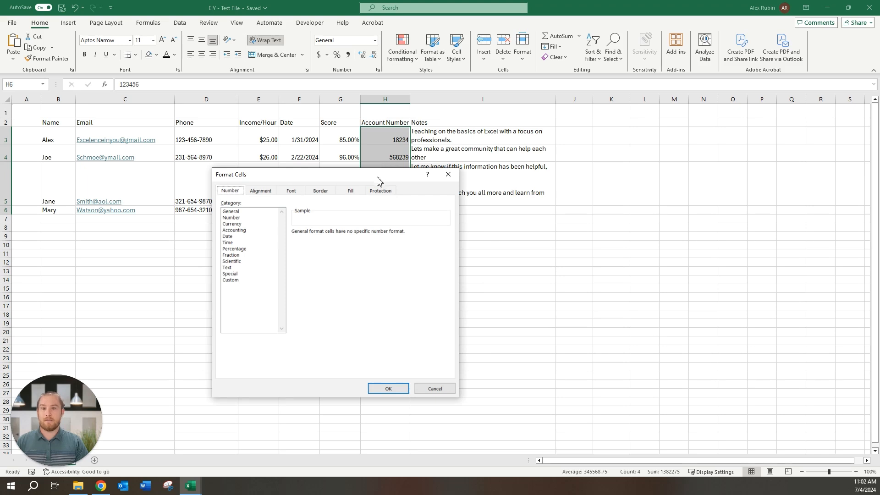
left_click_drag(377, 180, 462, 121)
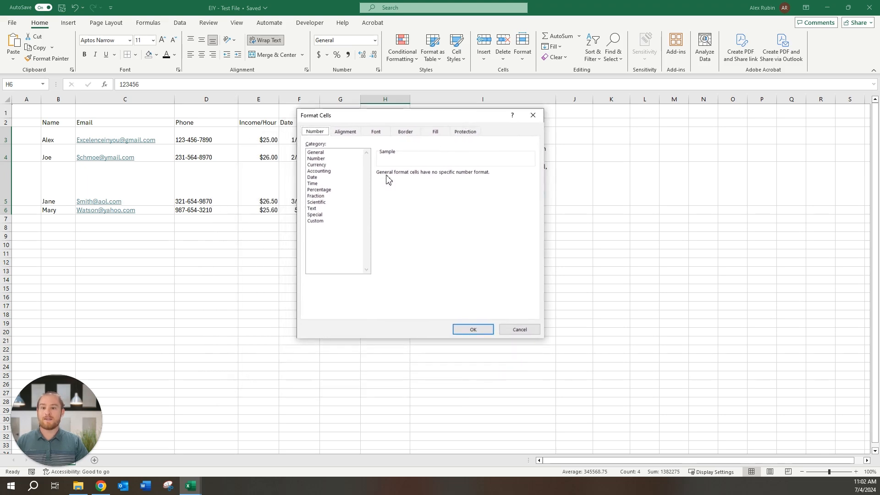
left_click(316, 209)
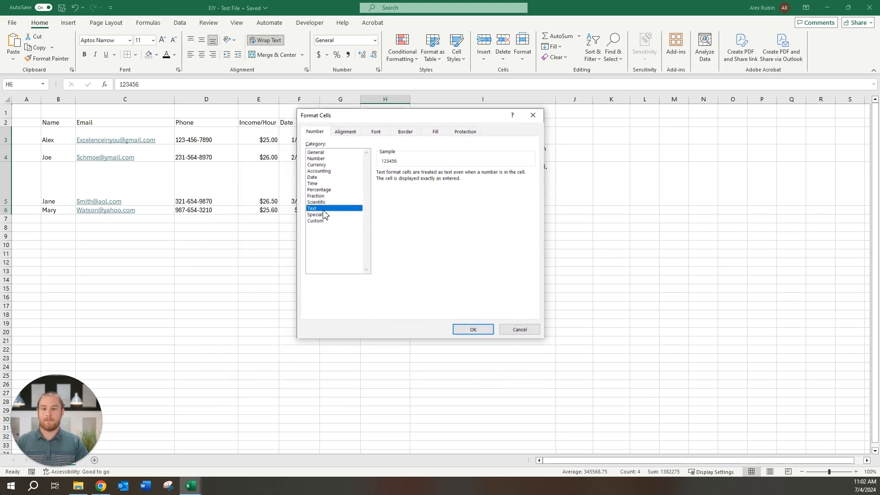
left_click(483, 331)
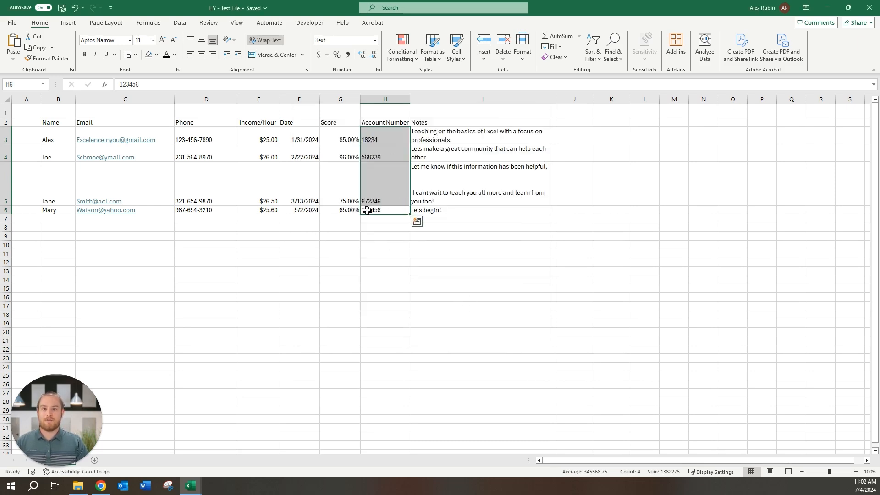
- Re-enter the account number with its leading zero in H6 and confirm the zero is kept
left_click(368, 211)
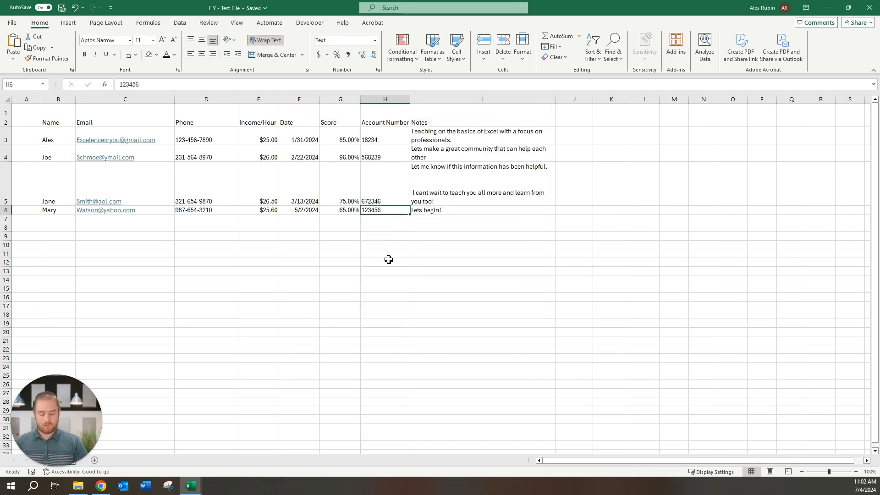
type("0123456")
key("Return")
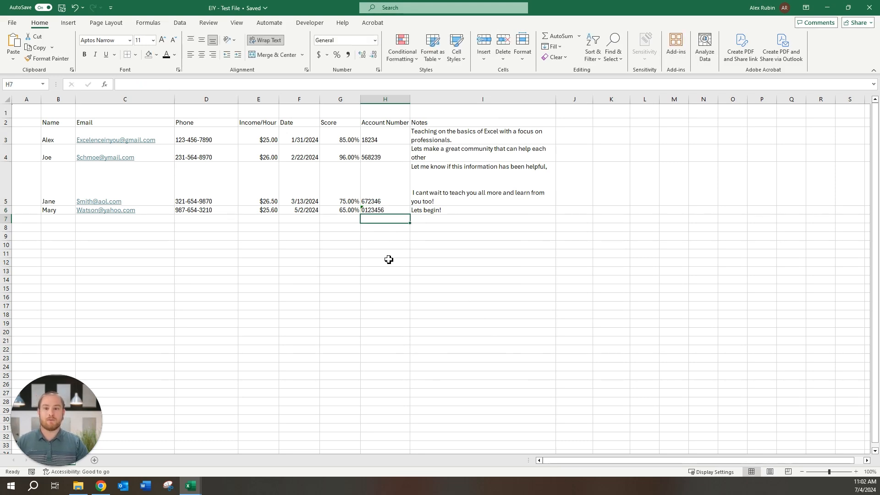
left_click(363, 210)
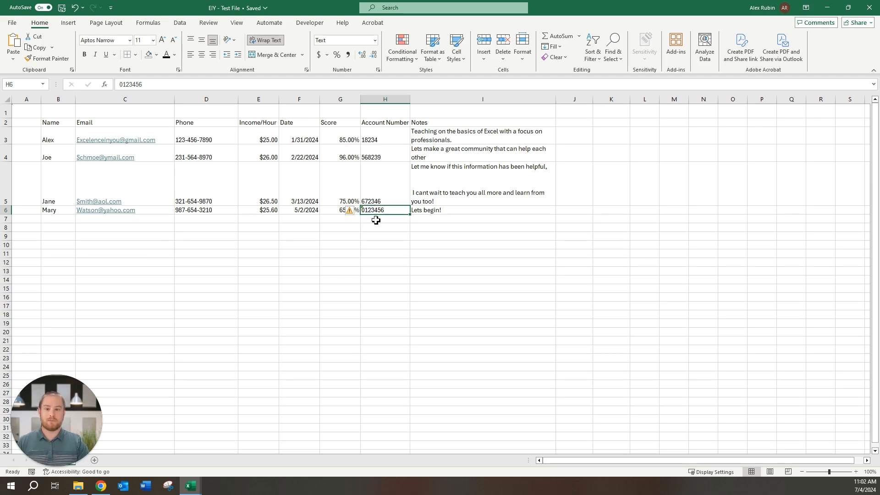
left_click(376, 221)
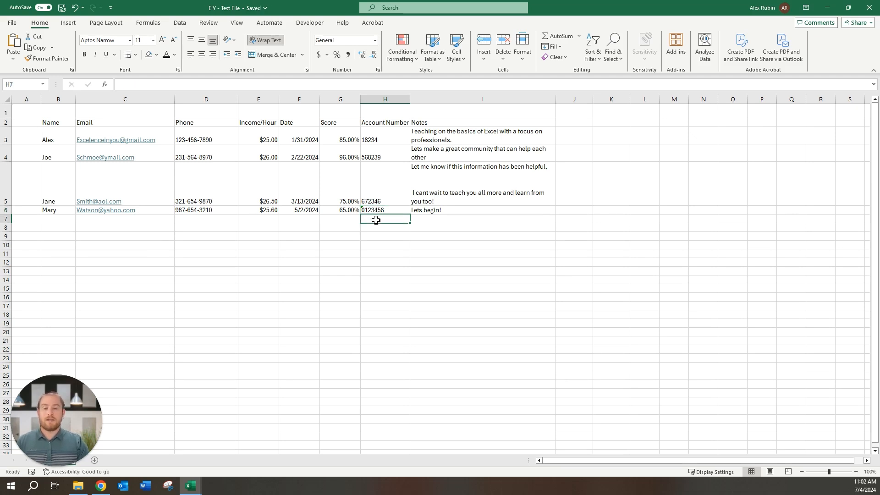
left_click(59, 122)
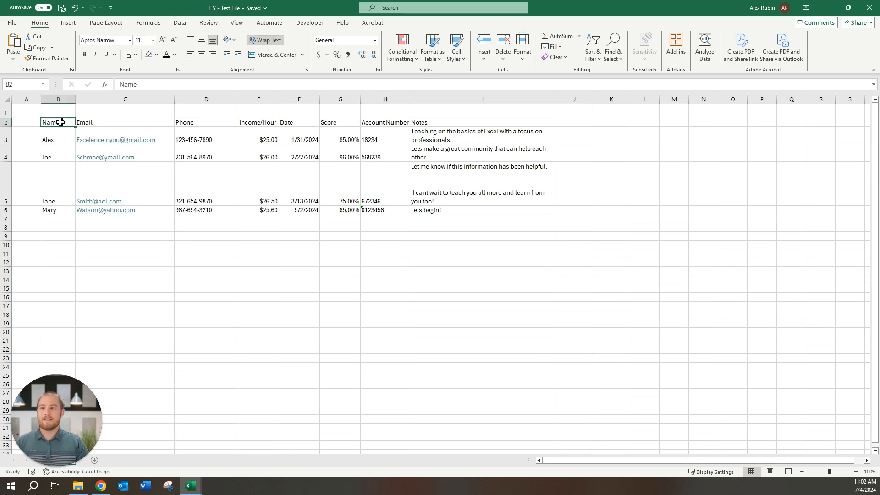
- Middle-align the data rows B3:I6 and horizontally center the header labels in B2:I2
left_click_drag(60, 138, 441, 211)
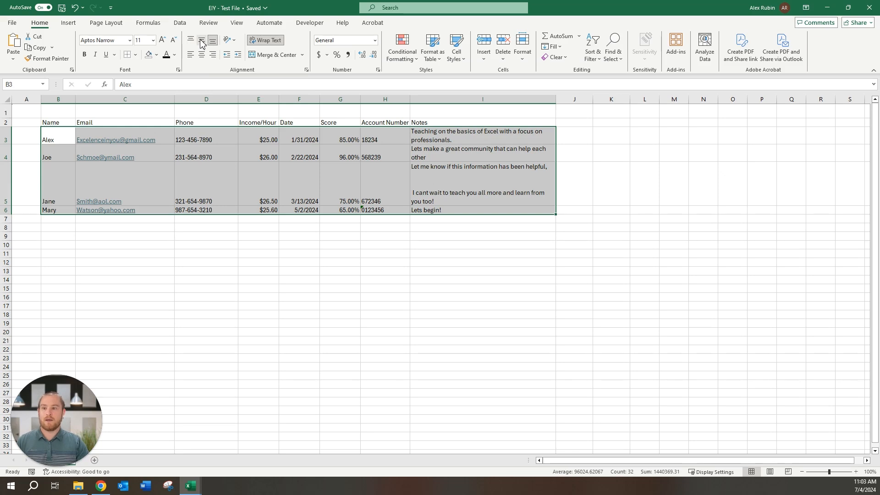
left_click(202, 42)
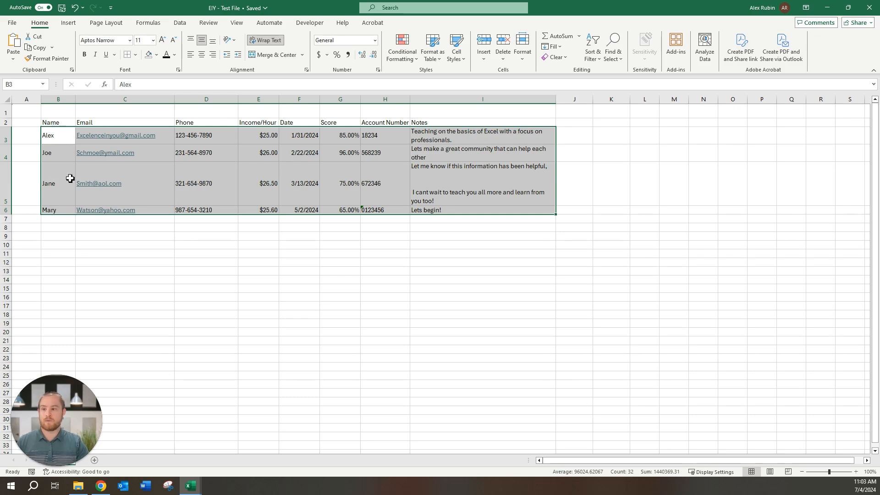
left_click_drag(63, 122, 442, 120)
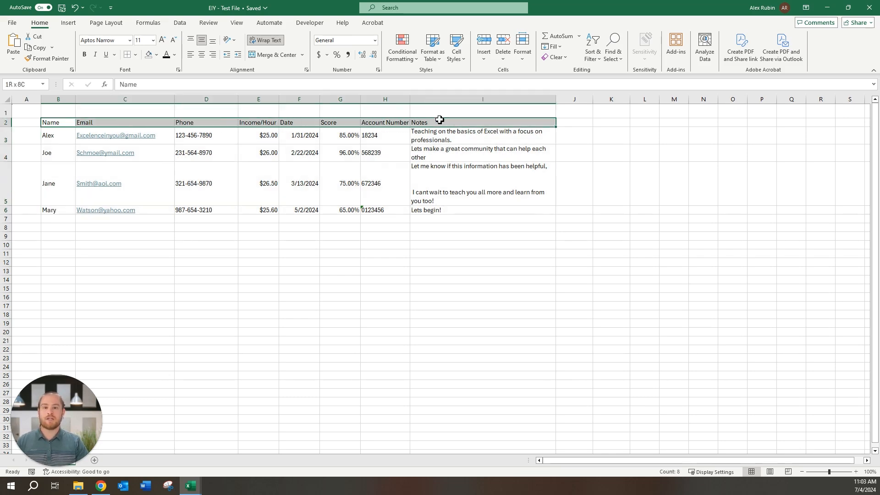
left_click(202, 56)
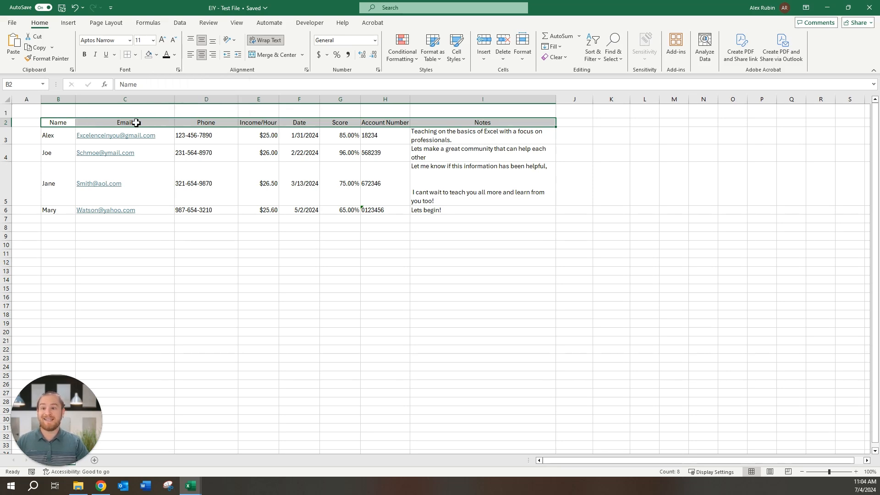
- Fill the header row B2:I2 green and make its text yellow
left_click(157, 55)
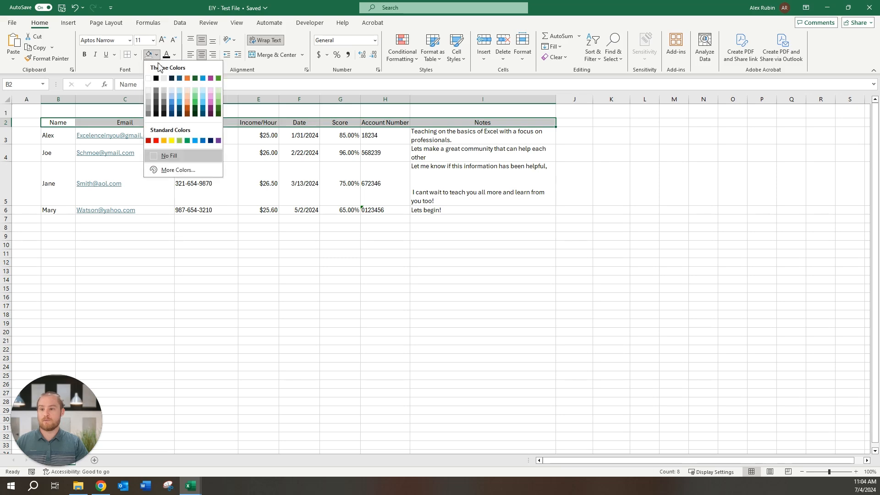
left_click(180, 140)
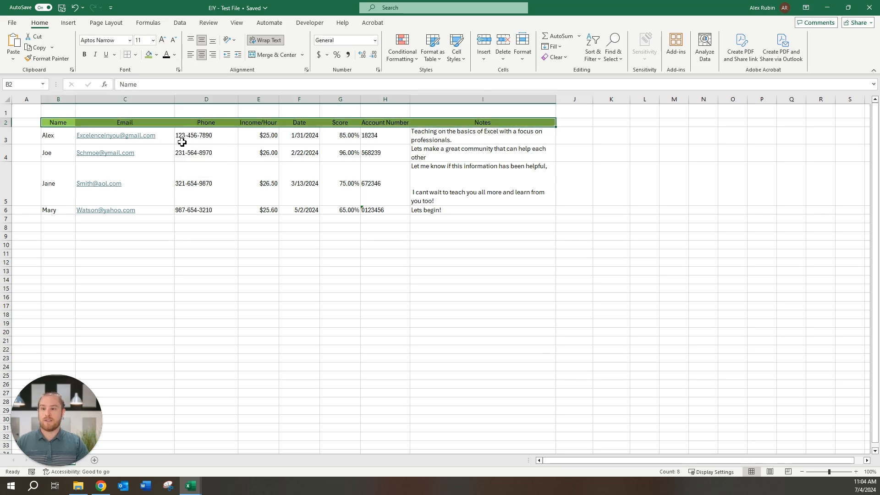
left_click(174, 55)
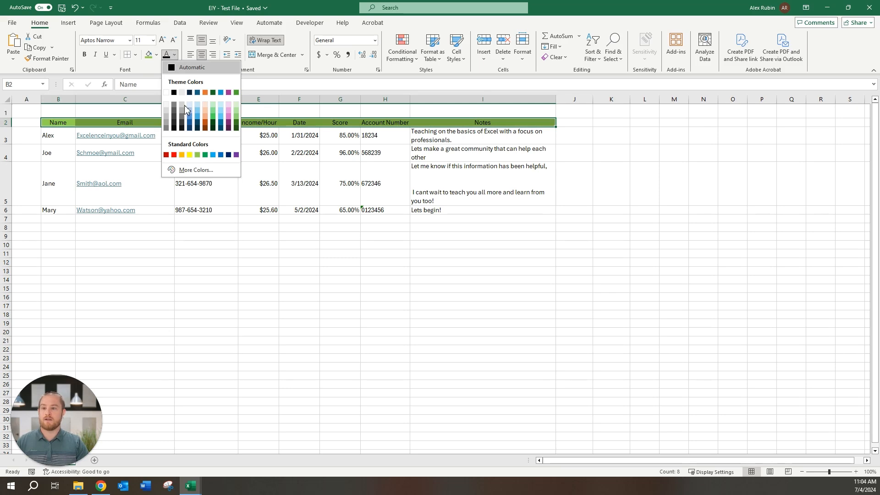
left_click(191, 156)
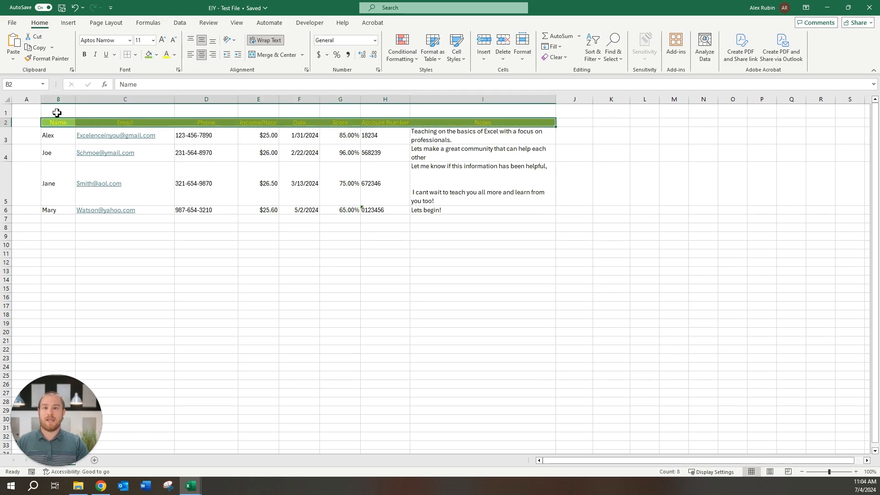
left_click_drag(57, 113, 430, 114)
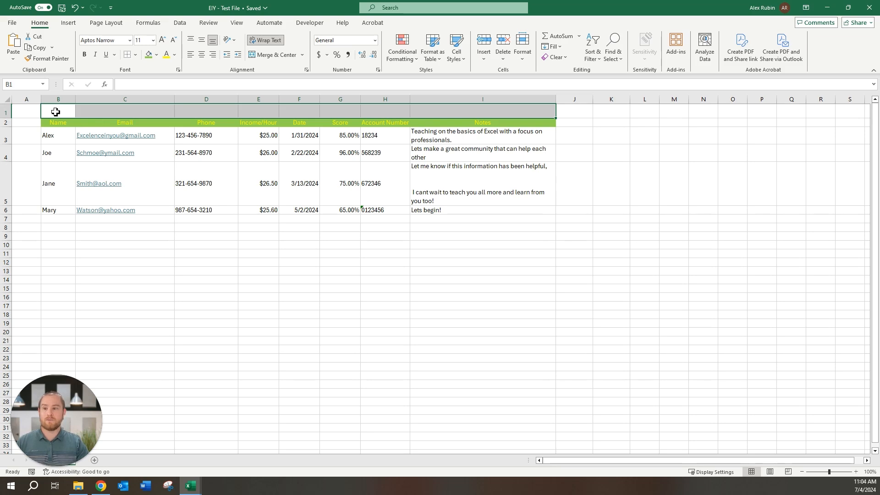
- Merge and centre B1:I1 into one cell and enter the title HEADER
left_click(263, 57)
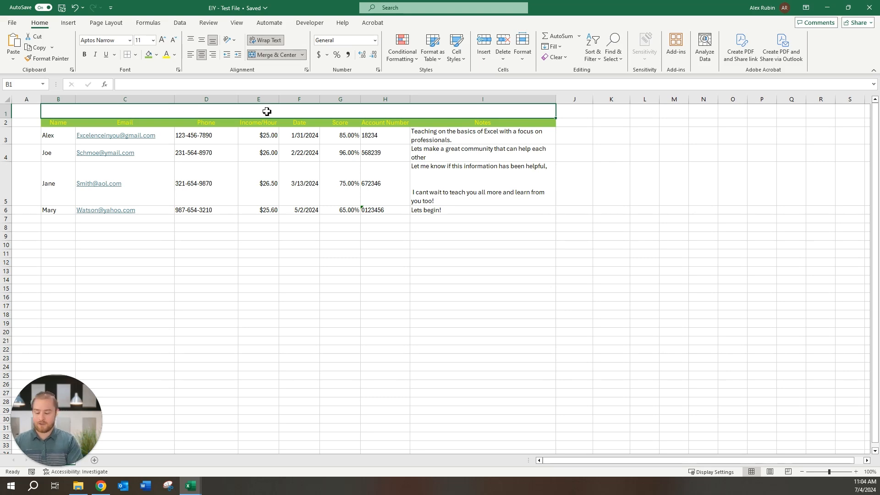
type("HEADER")
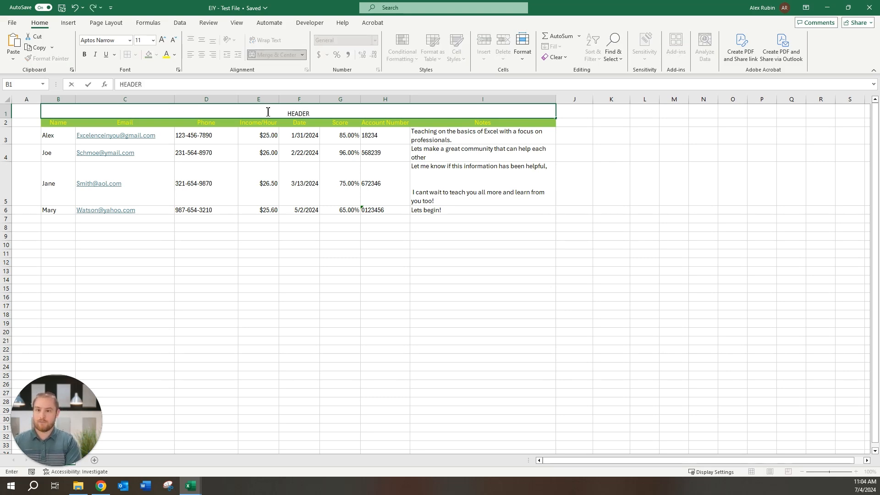
key("Return")
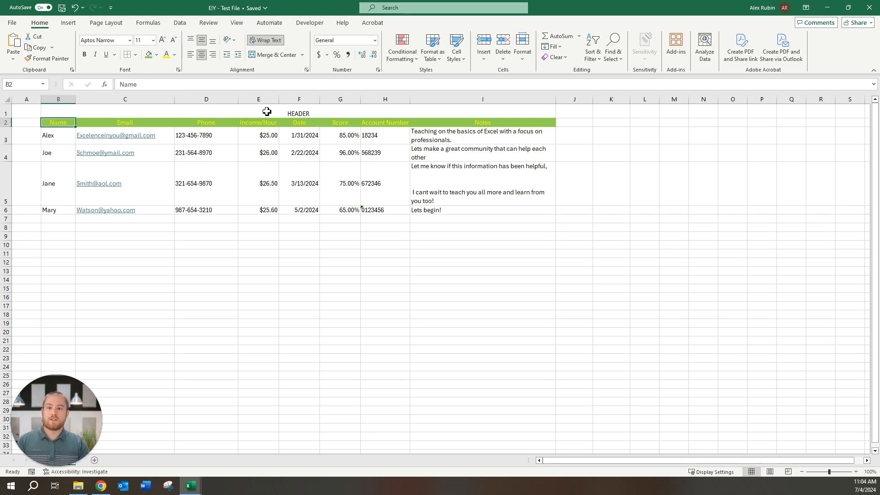
- Format the HEADER title as 14-point bold italic
left_click(266, 111)
left_click(162, 40)
left_click(163, 40)
left_click(84, 55)
left_click(96, 55)
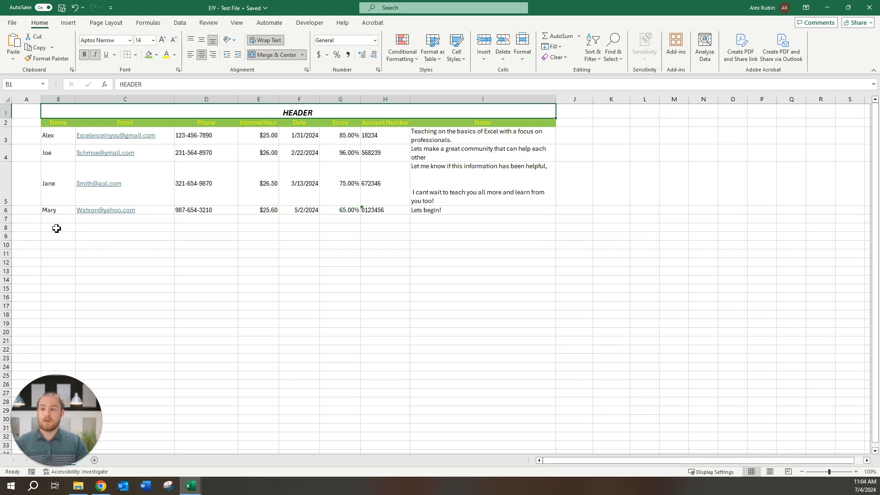
- Merge the empty ranges B8:B15, C8:E8 and D11:G21 each into a single cell
left_click_drag(56, 228, 57, 288)
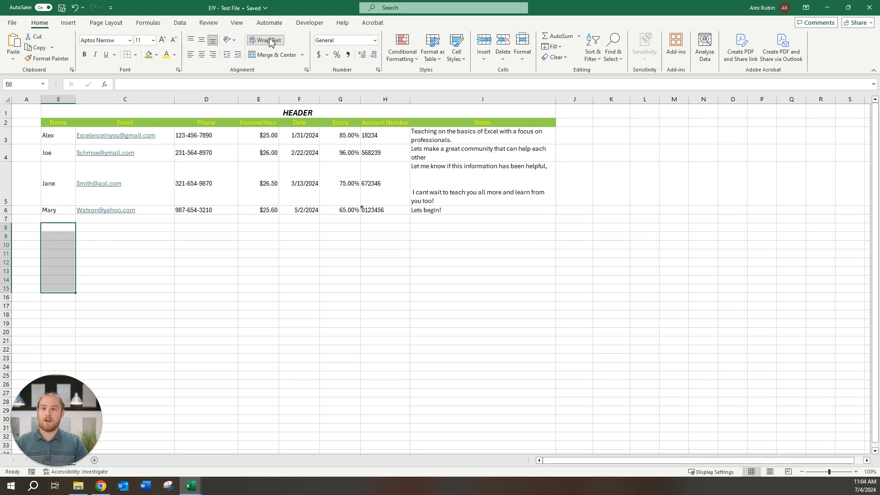
left_click(272, 55)
left_click(167, 229)
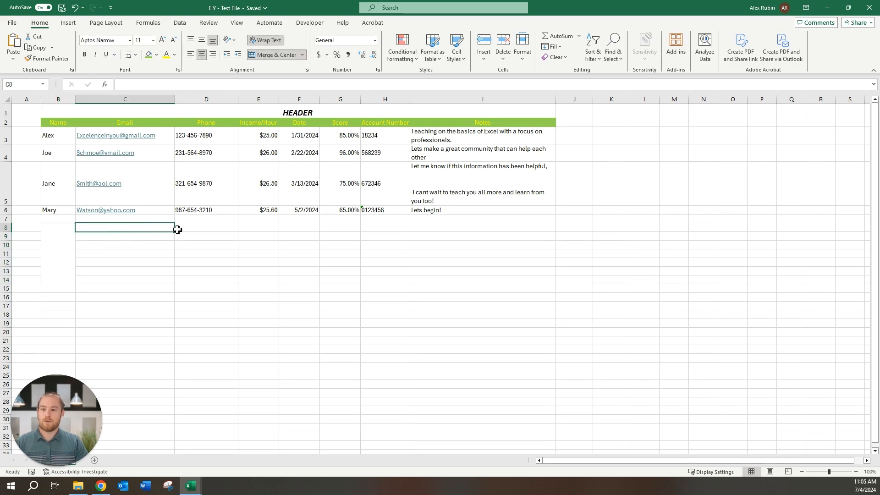
left_click_drag(167, 229, 251, 232)
left_click(274, 55)
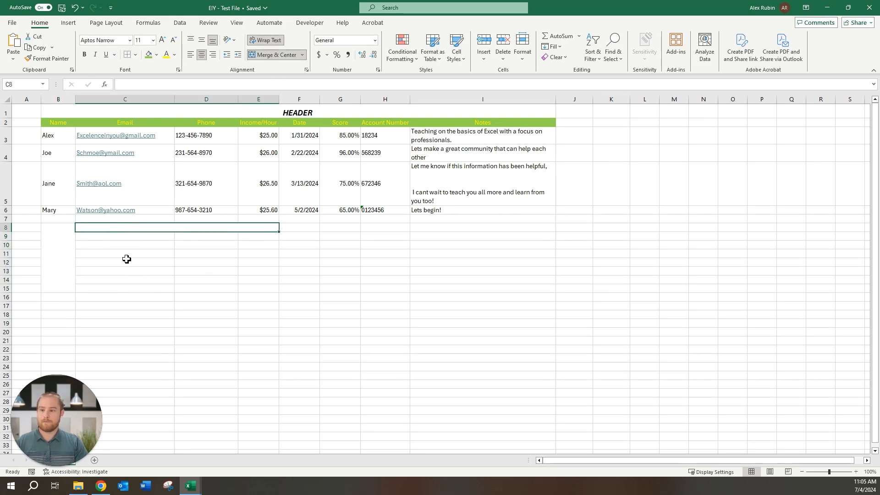
left_click_drag(185, 254, 355, 343)
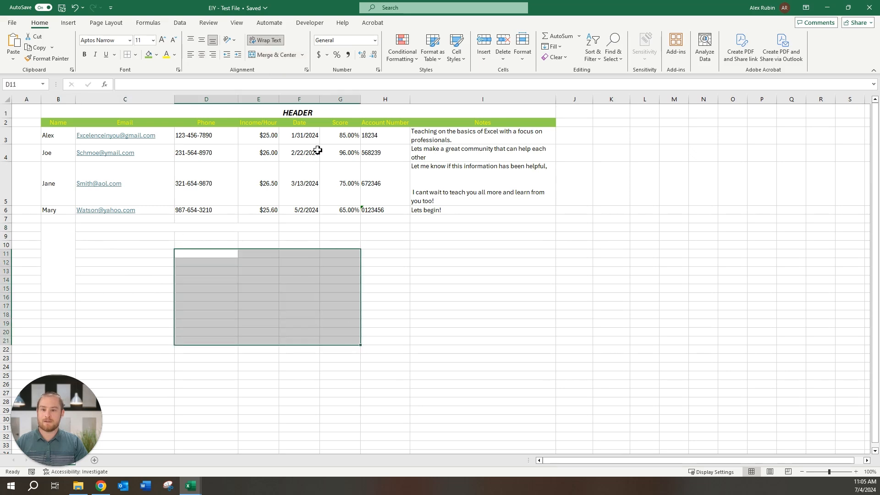
left_click(273, 57)
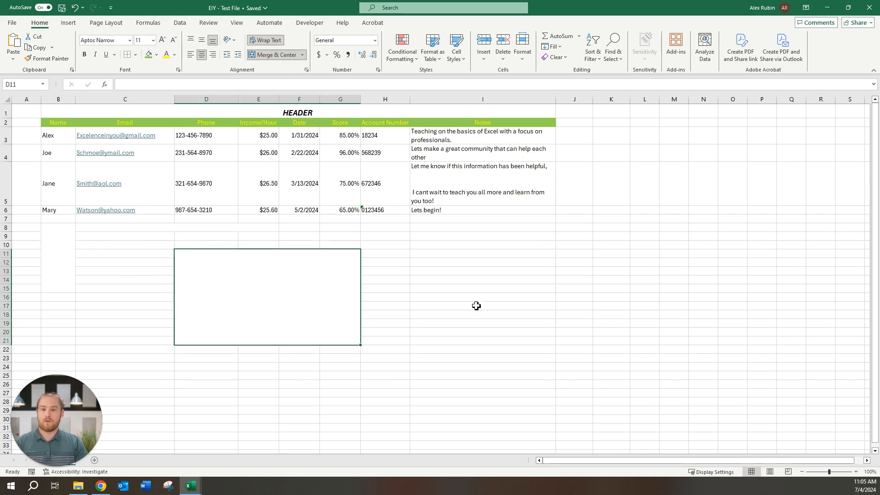
- Put filler text 'lhjibsfdeg' in J9 and move to cell L11
left_click(567, 235)
type("lhjibsfdeg")
key("Return")
key("Down")
key("Right")
key("Right")
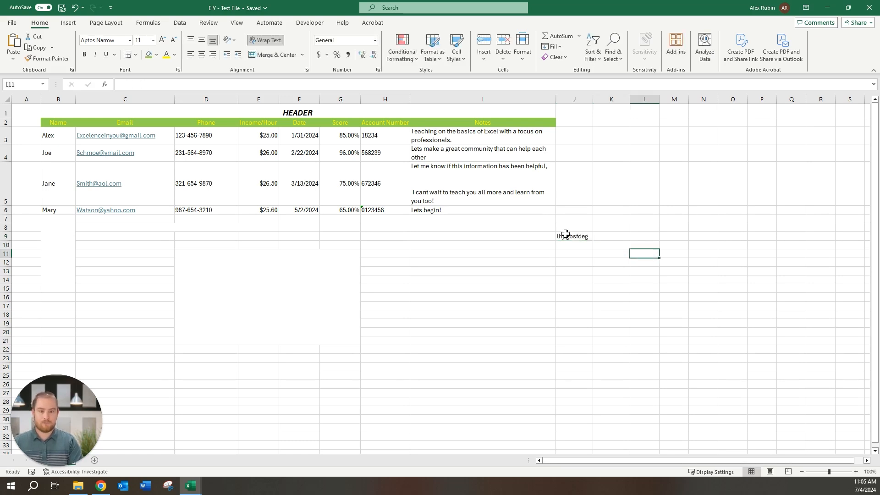
- Enter 'lkjhbg' in L11, undo a trial merge of J9:L15, then heighten row 14 and widen column F
type("lkjhbgsdf")
left_click_drag(569, 236, 656, 289)
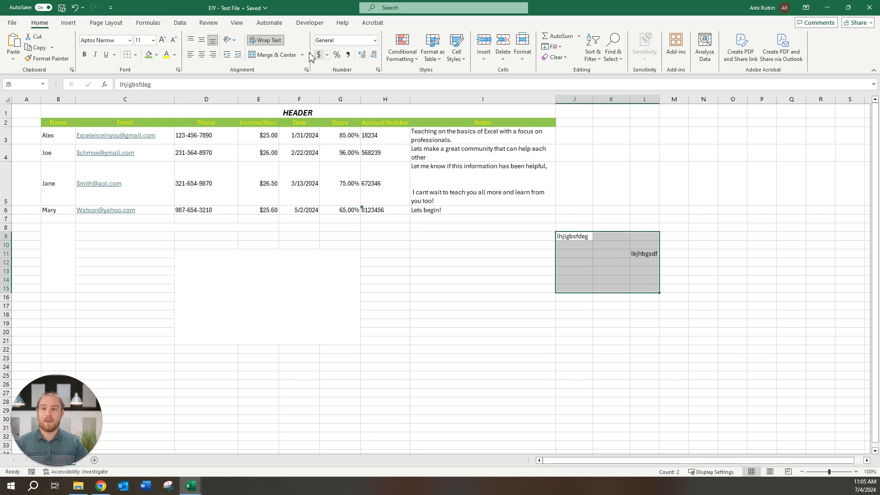
left_click(278, 56)
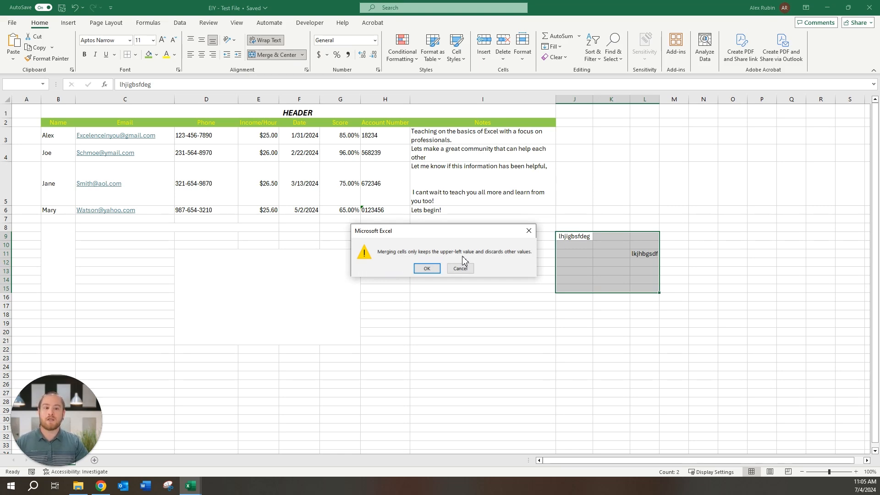
left_click(427, 269)
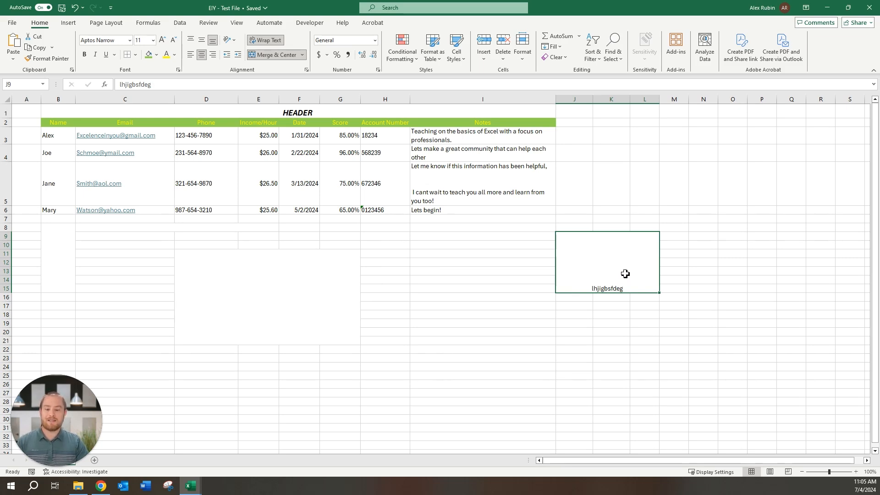
key("ctrl+z")
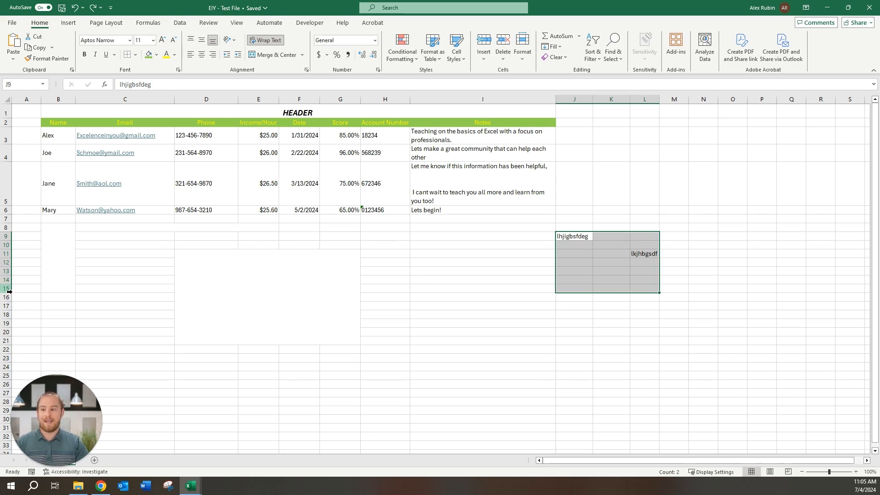
left_click_drag(9, 284, 9, 293)
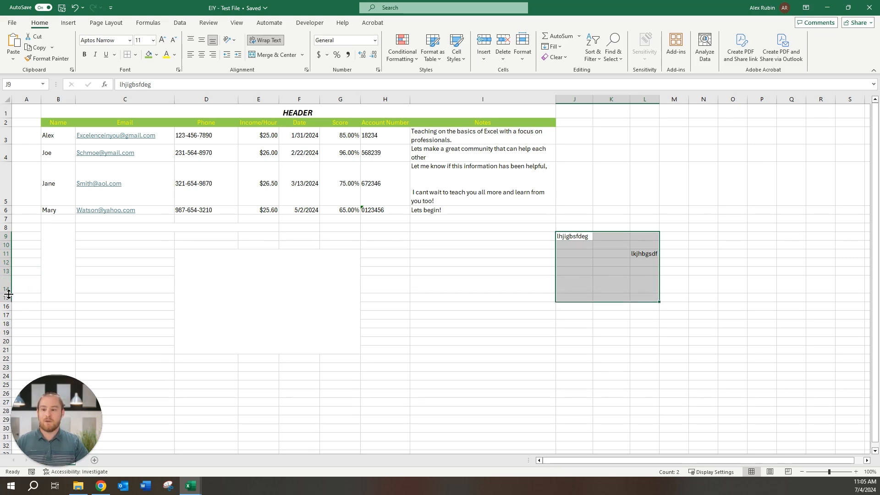
left_click_drag(321, 99, 378, 99)
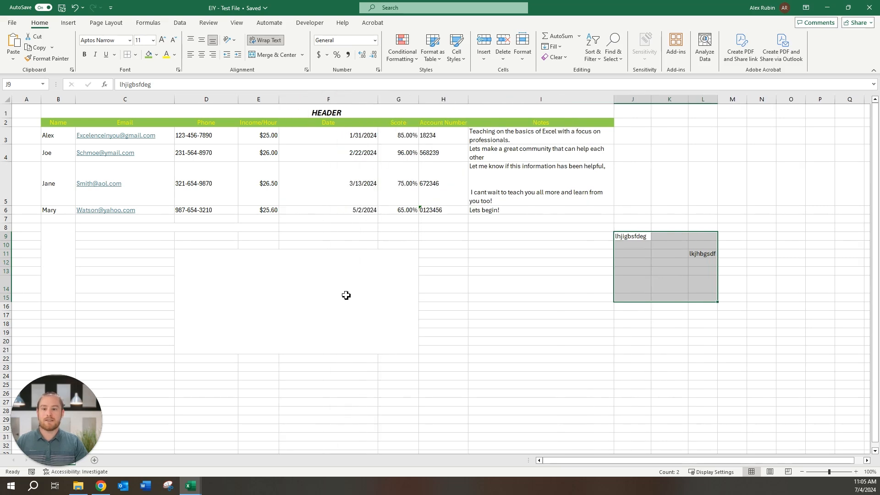